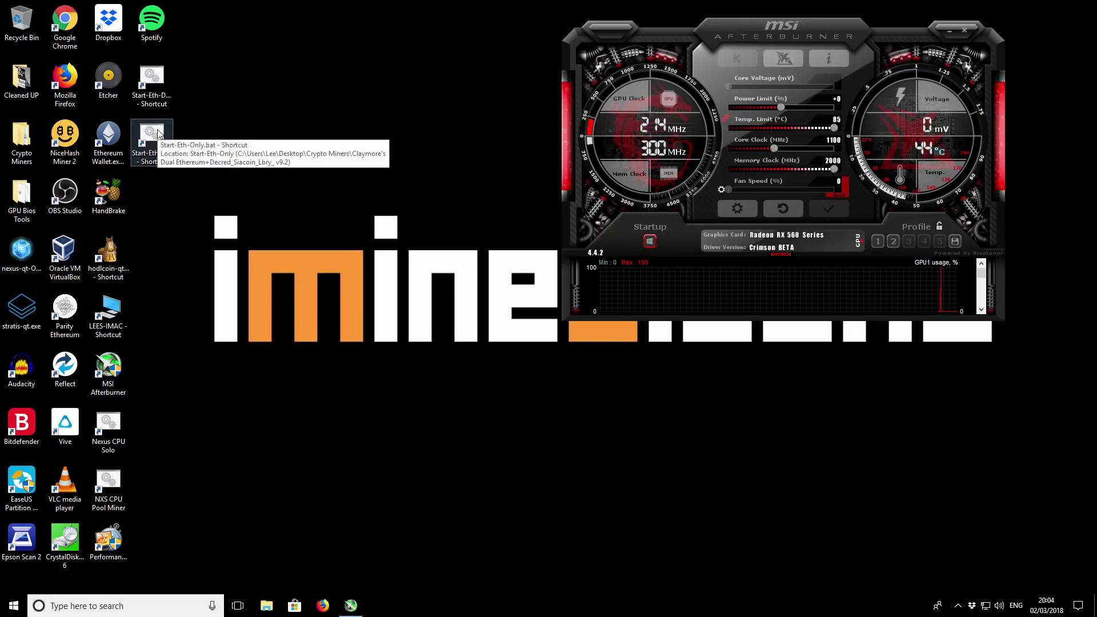
- Run the Start-Eth-Only miner with its console beside MSI Afterburner to check the baseline hash rates
{"action": "double_click", "coordinate": [160, 133]}
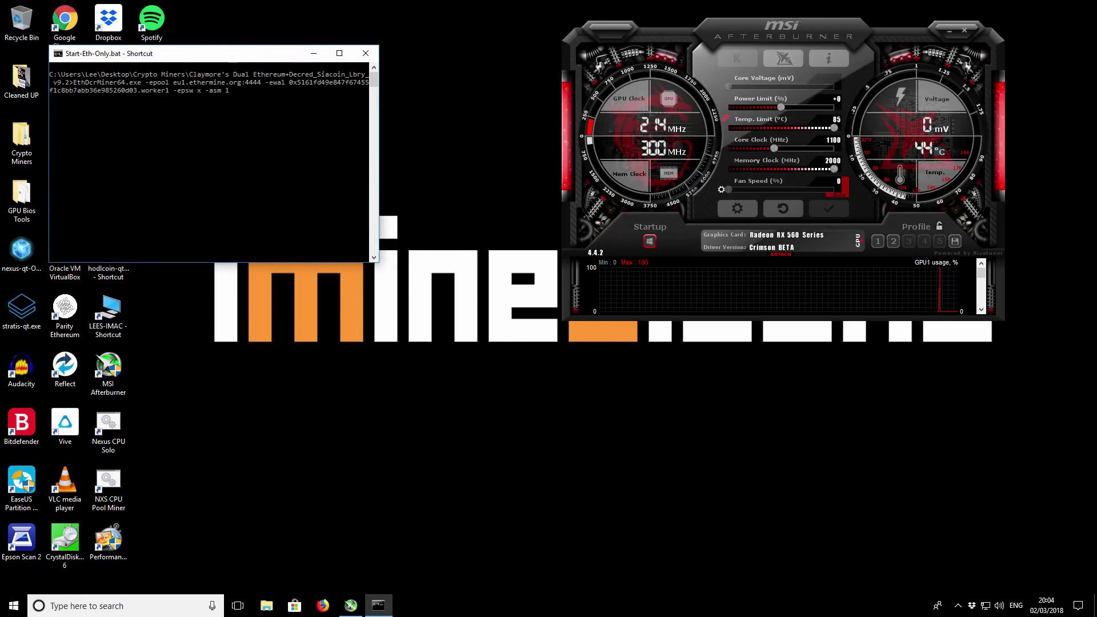
{"action": "left_click_drag", "start_coordinate": [232, 59], "coordinate": [362, 59]}
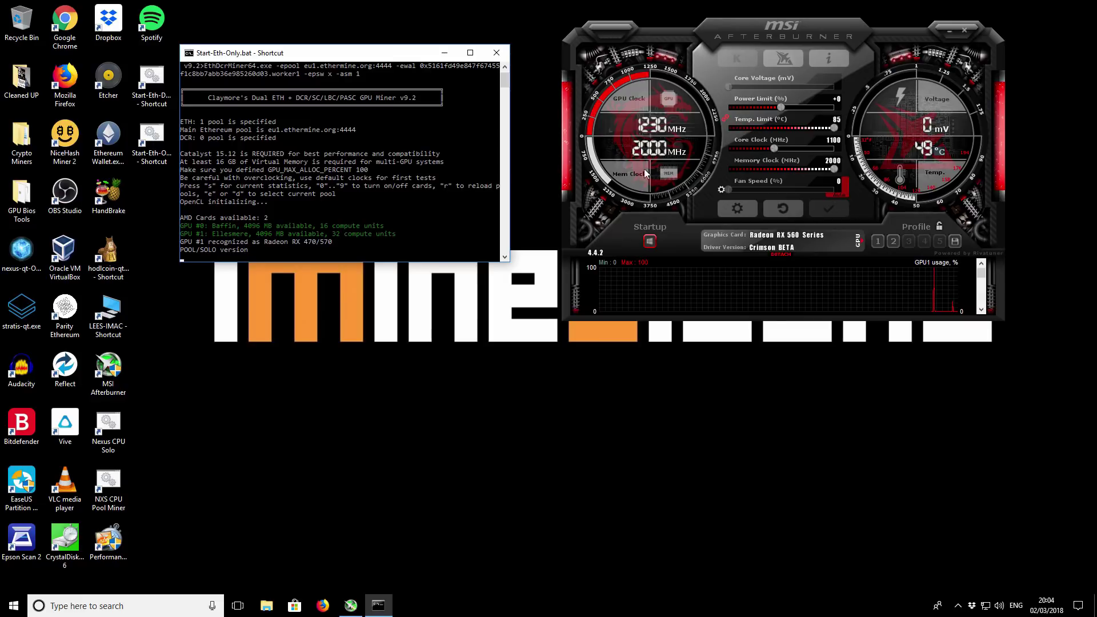
- Reset the Radeon RX 560's clocks to their defaults in MSI Afterburner, and close both the miner and Afterburner
{"action": "left_click", "coordinate": [798, 210]}
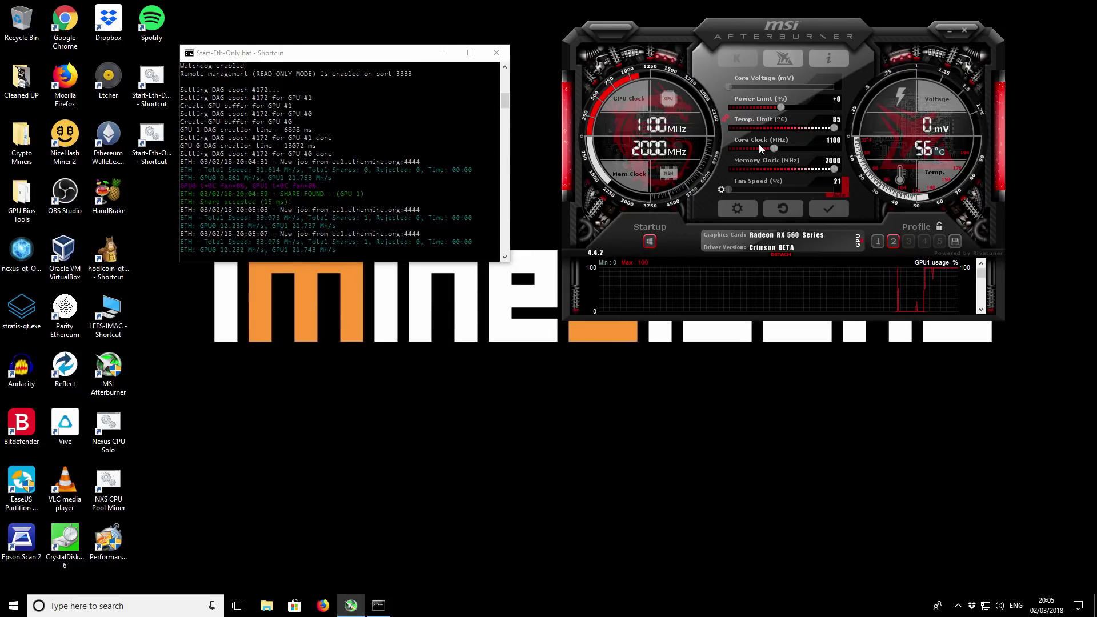
{"action": "left_click", "coordinate": [497, 53]}
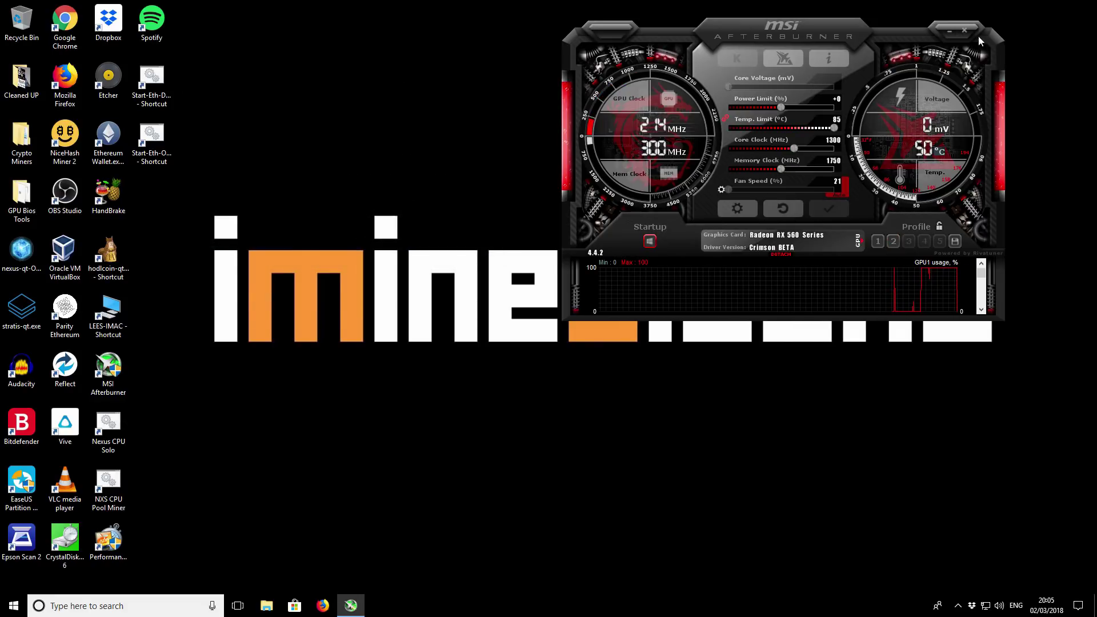
{"action": "left_click", "coordinate": [961, 27]}
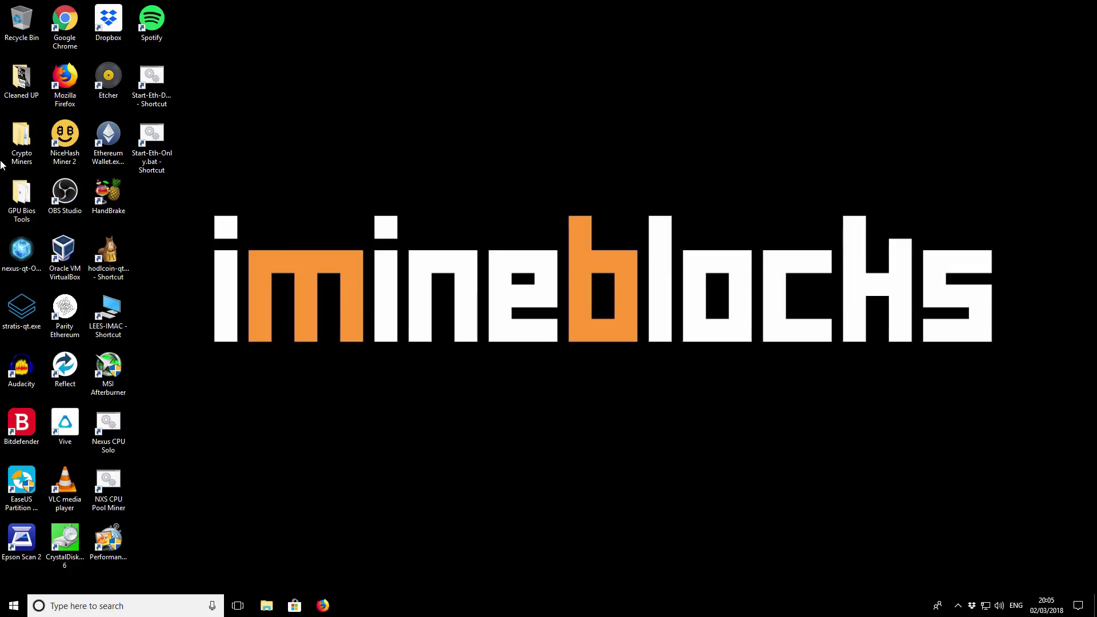
- Open the GPU Bios Tools folder and examine the installed graphics card's details in GPU-Z 2.8.0
{"action": "double_click", "coordinate": [20, 197]}
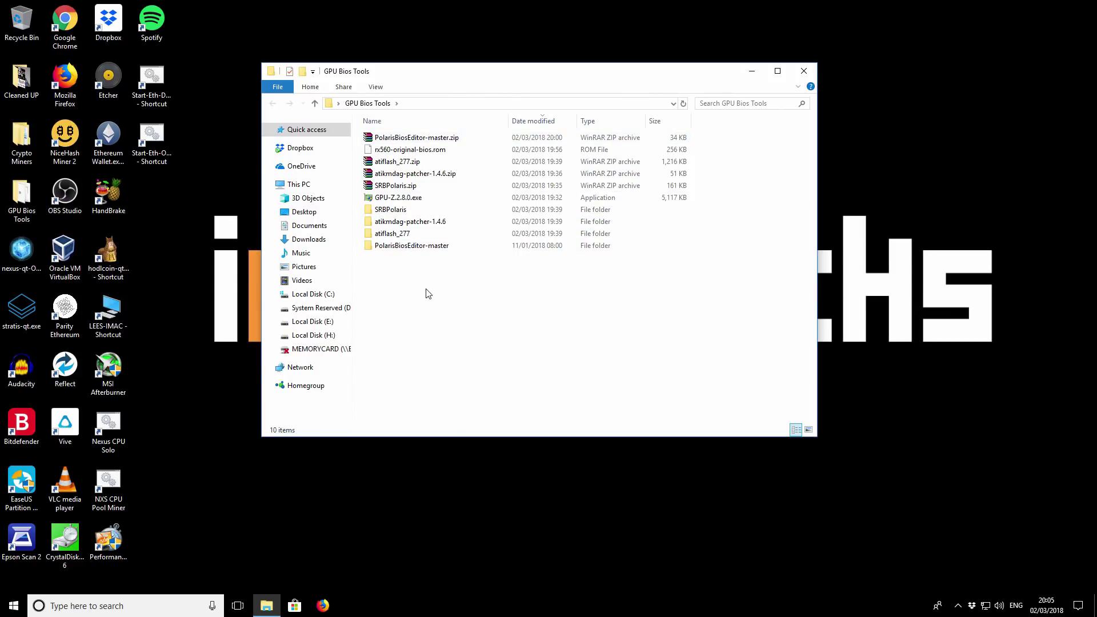
{"action": "double_click", "coordinate": [414, 199]}
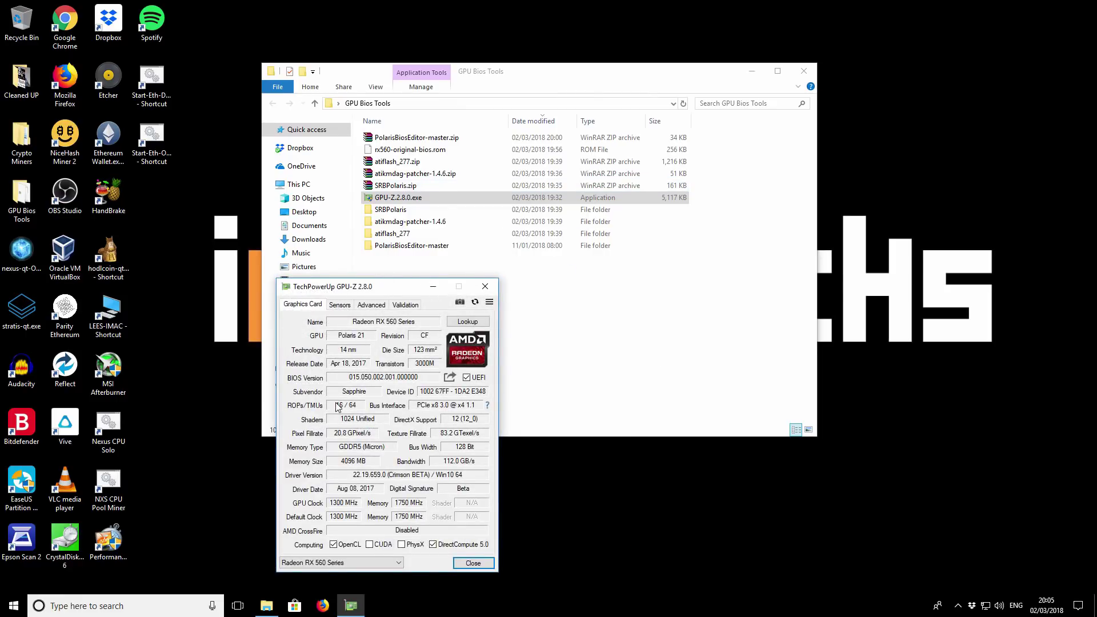
{"action": "left_click", "coordinate": [364, 563]}
{"action": "left_click", "coordinate": [360, 576]}
{"action": "mouse_move", "coordinate": [371, 449]}
{"action": "left_click", "coordinate": [485, 287]}
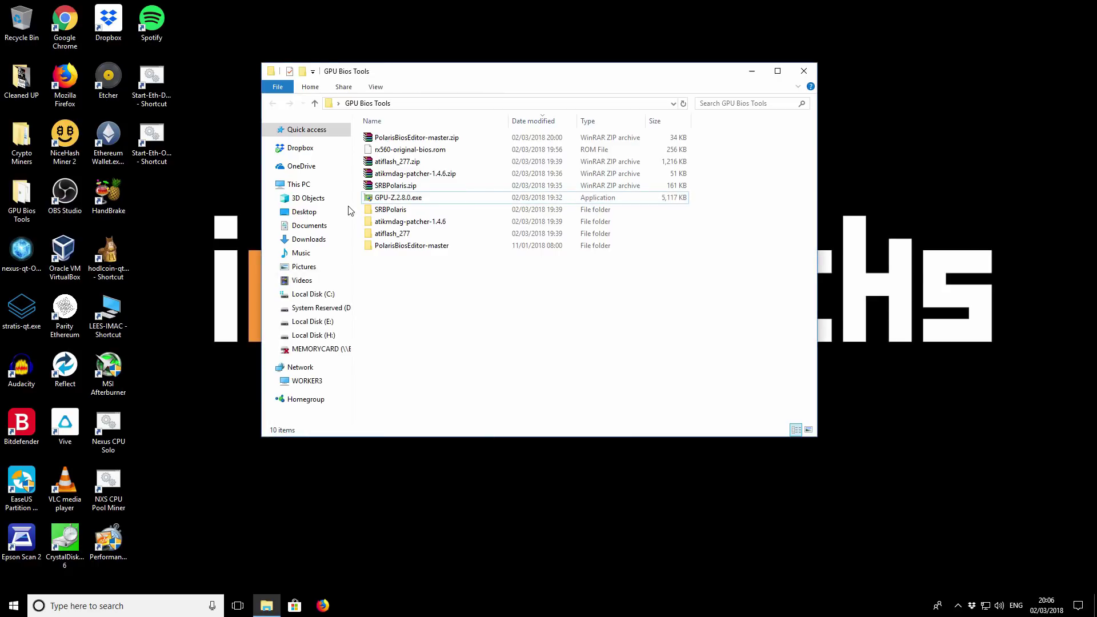
- Run ATIWinflash.exe as administrator from the atiflash_277 folder
{"action": "double_click", "coordinate": [386, 235]}
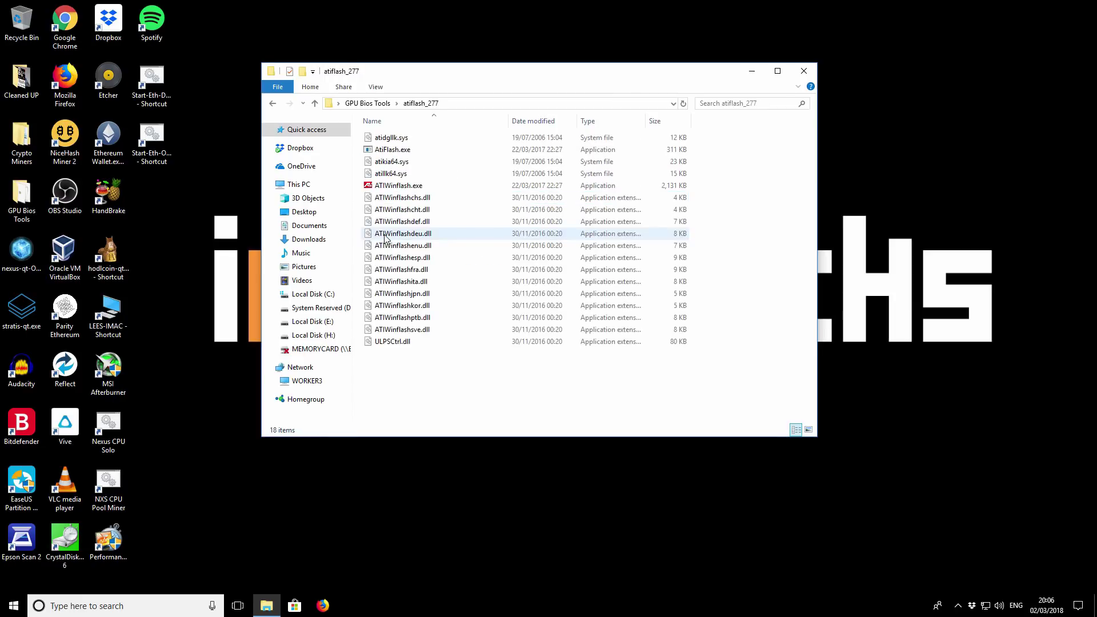
{"action": "left_click", "coordinate": [390, 186]}
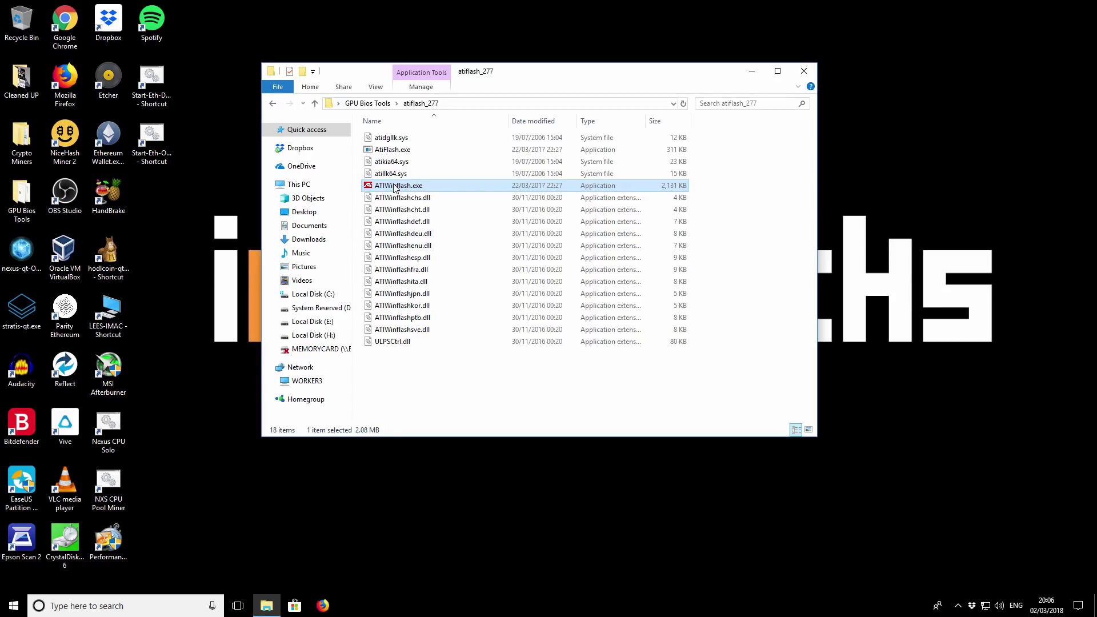
{"action": "right_click", "coordinate": [394, 188]}
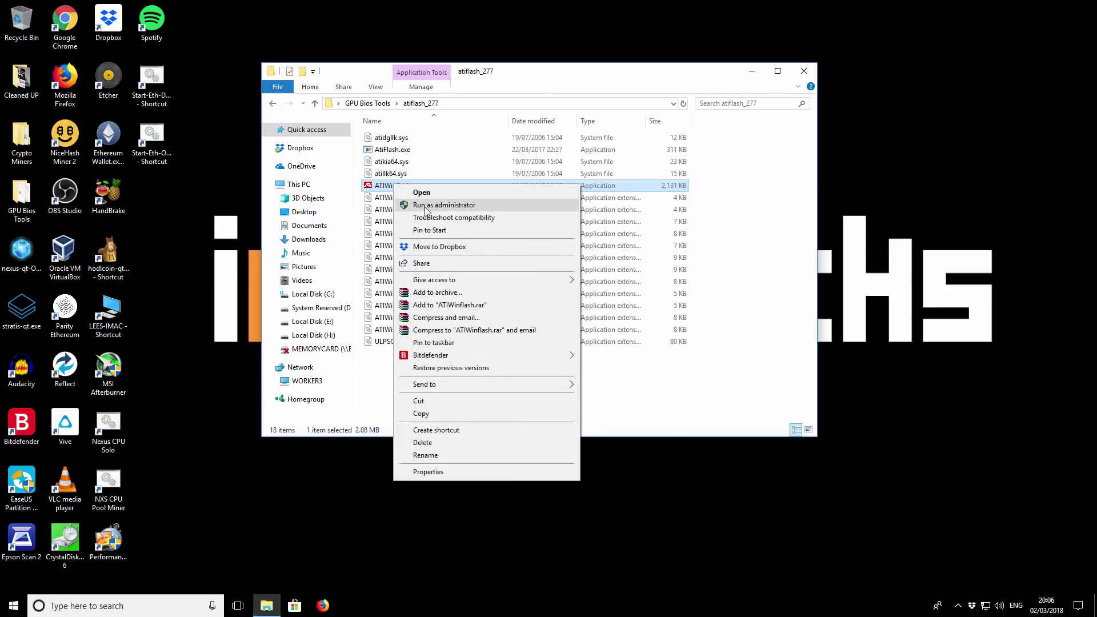
{"action": "left_click", "coordinate": [426, 206]}
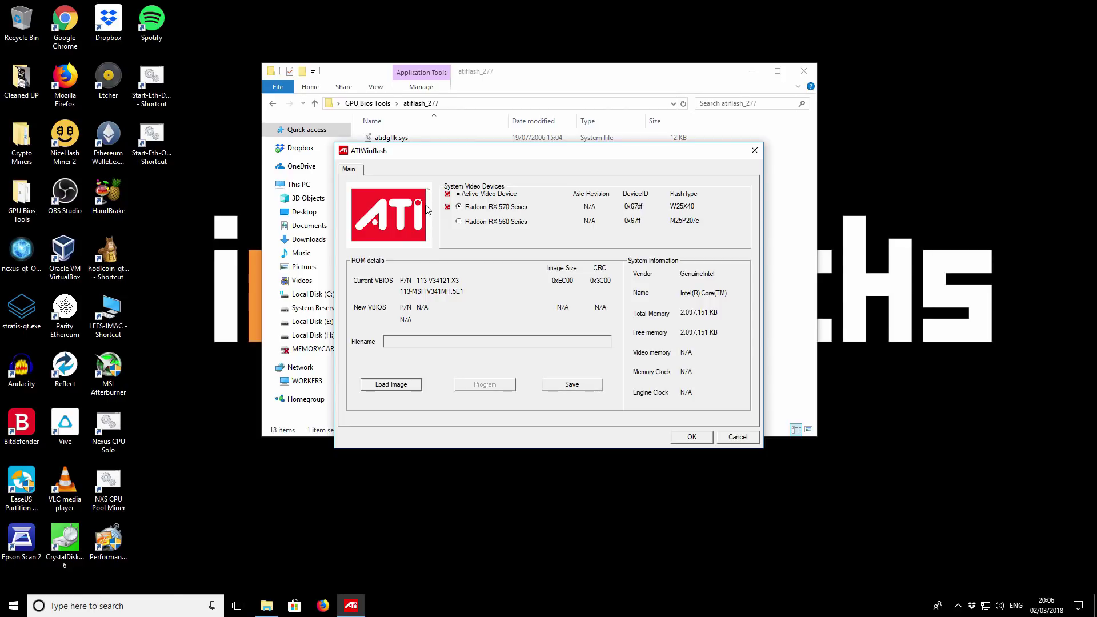
- Back up the Radeon RX 560's BIOS as rx560-original-bios.rom in the GPU Bios Tools folder and close ATIWinflash
{"action": "left_click", "coordinate": [459, 222]}
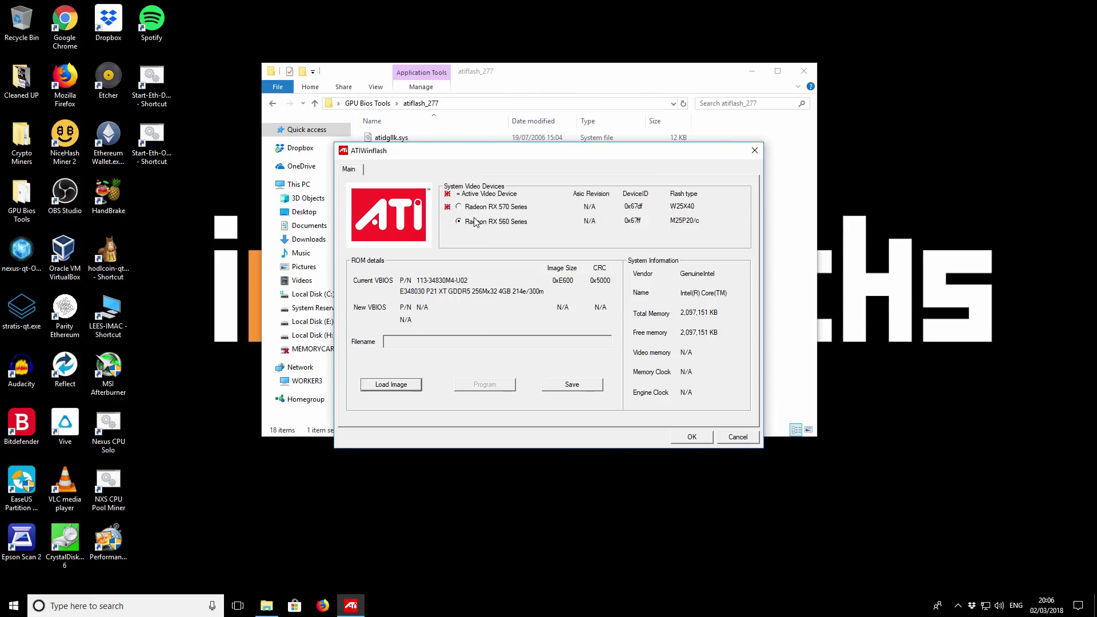
{"action": "left_click", "coordinate": [566, 387]}
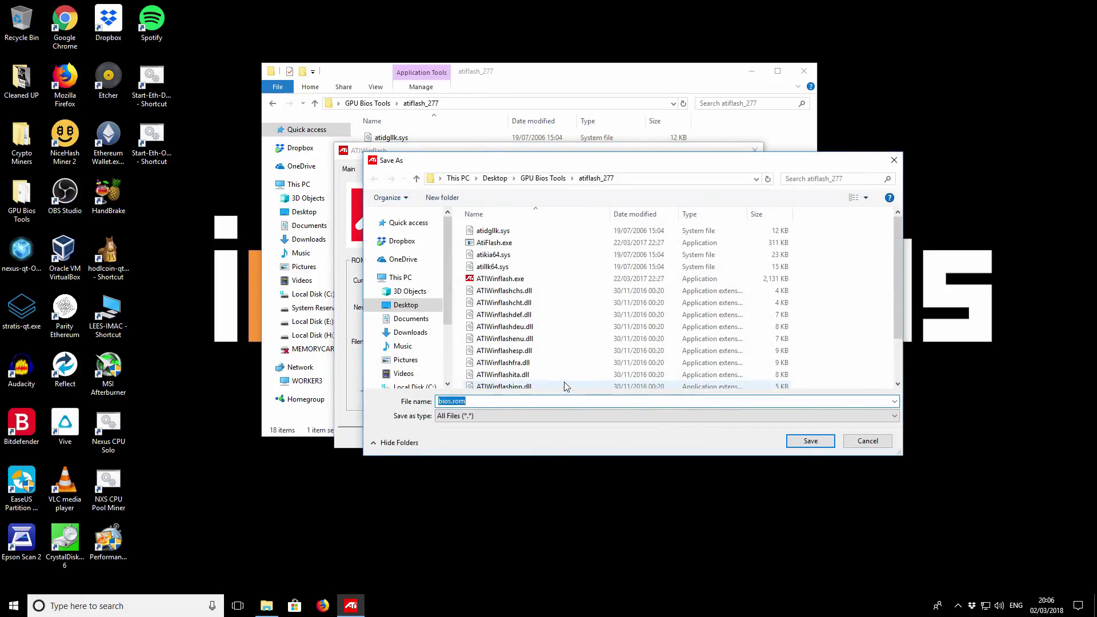
{"action": "left_click", "coordinate": [416, 178]}
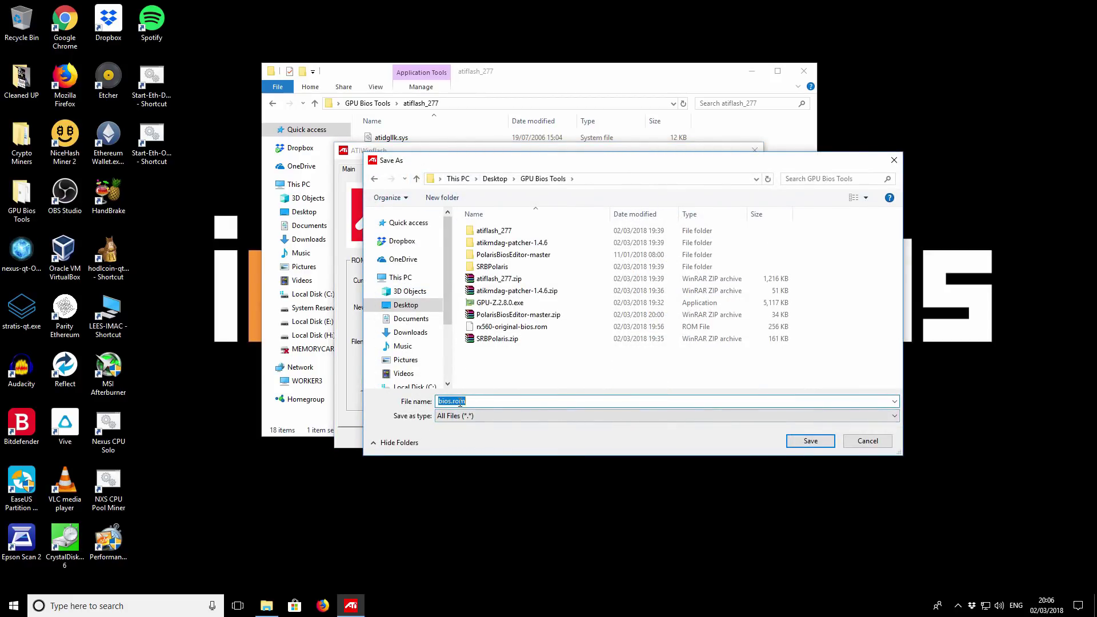
{"action": "left_click", "coordinate": [502, 326]}
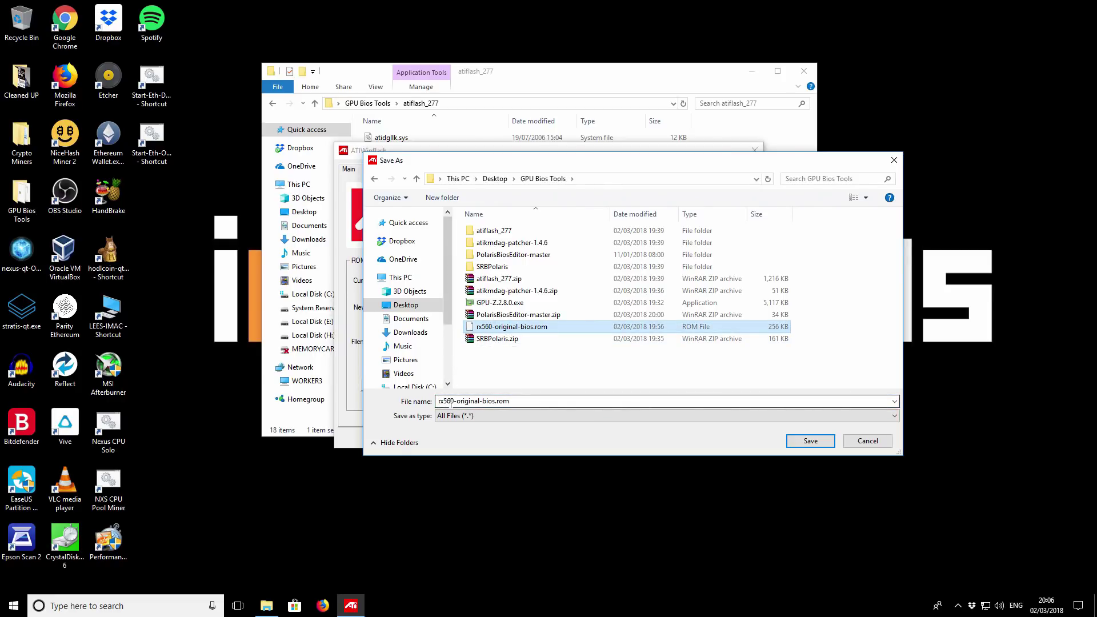
{"action": "left_click", "coordinate": [501, 403]}
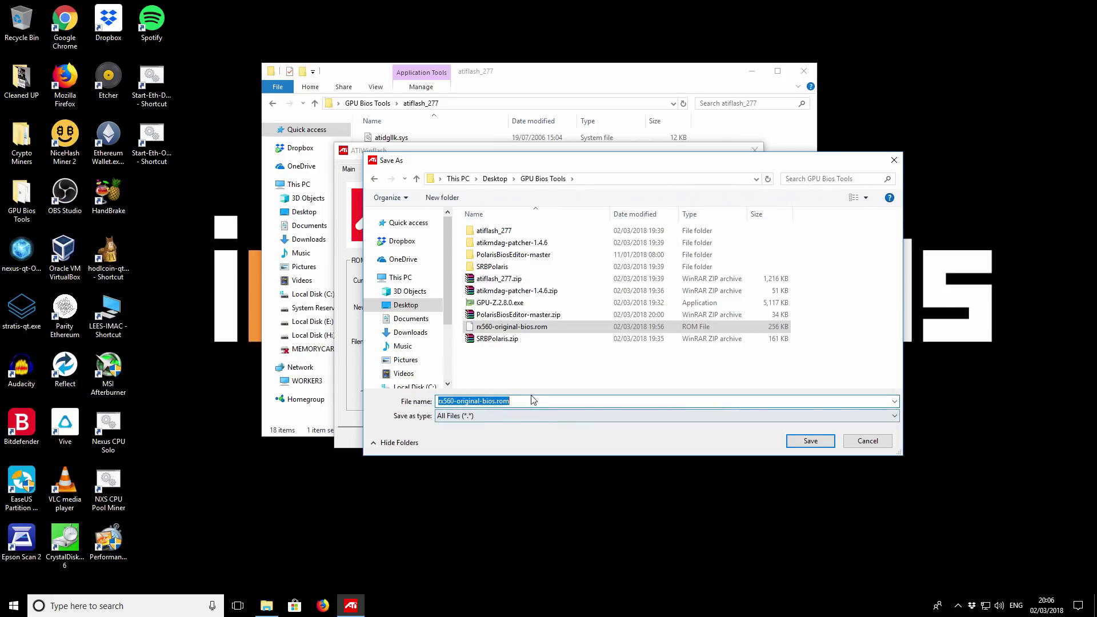
{"action": "left_click", "coordinate": [533, 399]}
{"action": "key", "text": "BackSpace"}
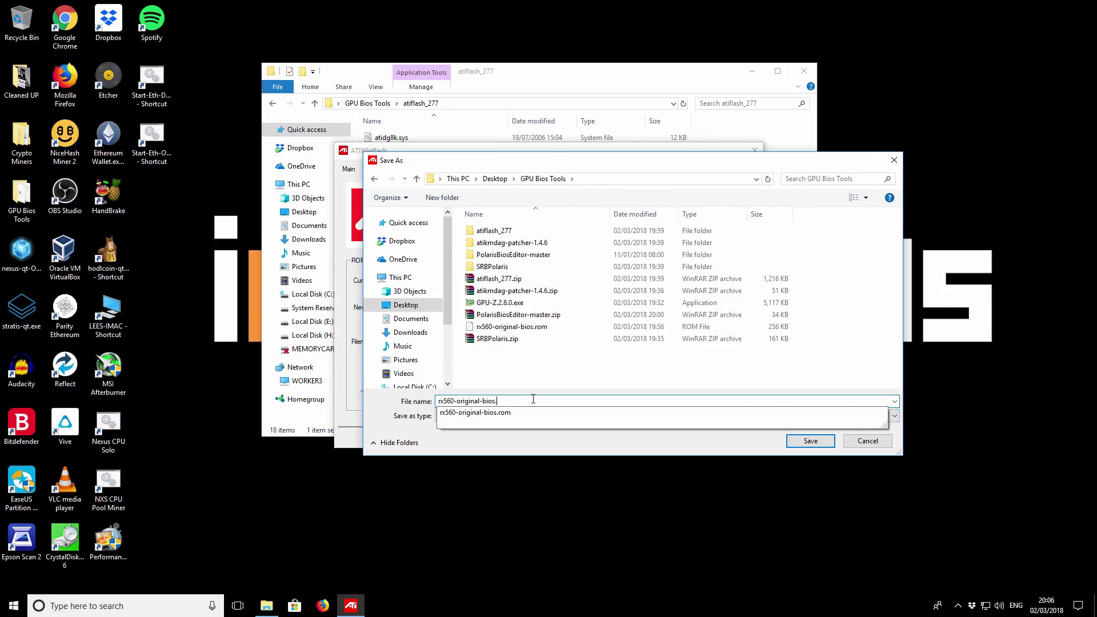
{"action": "type", "text": "rom"}
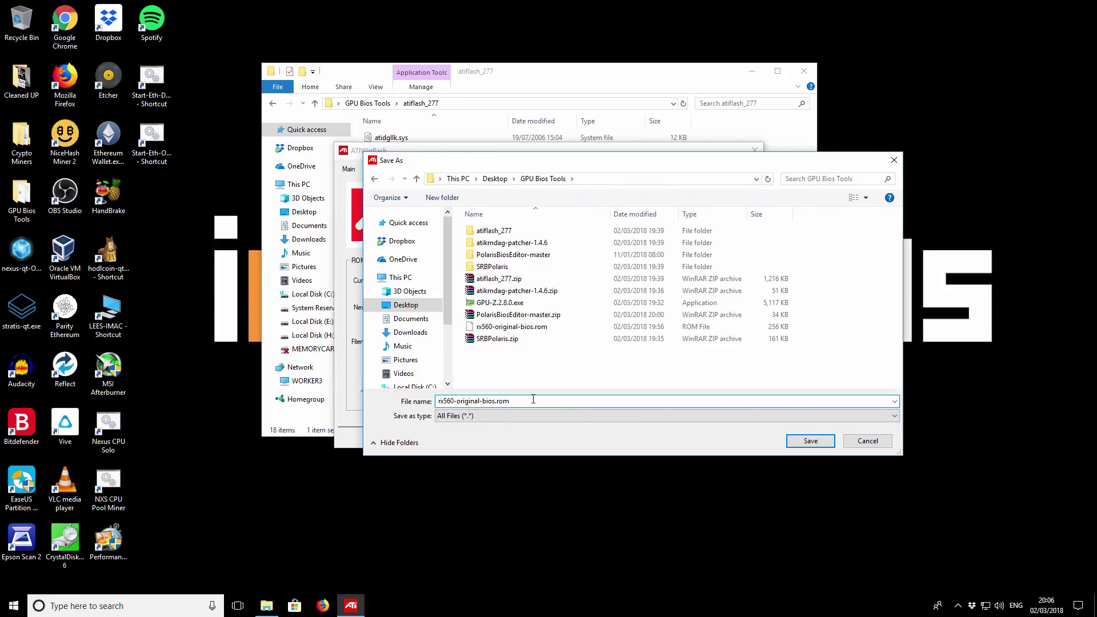
{"action": "left_click", "coordinate": [791, 440]}
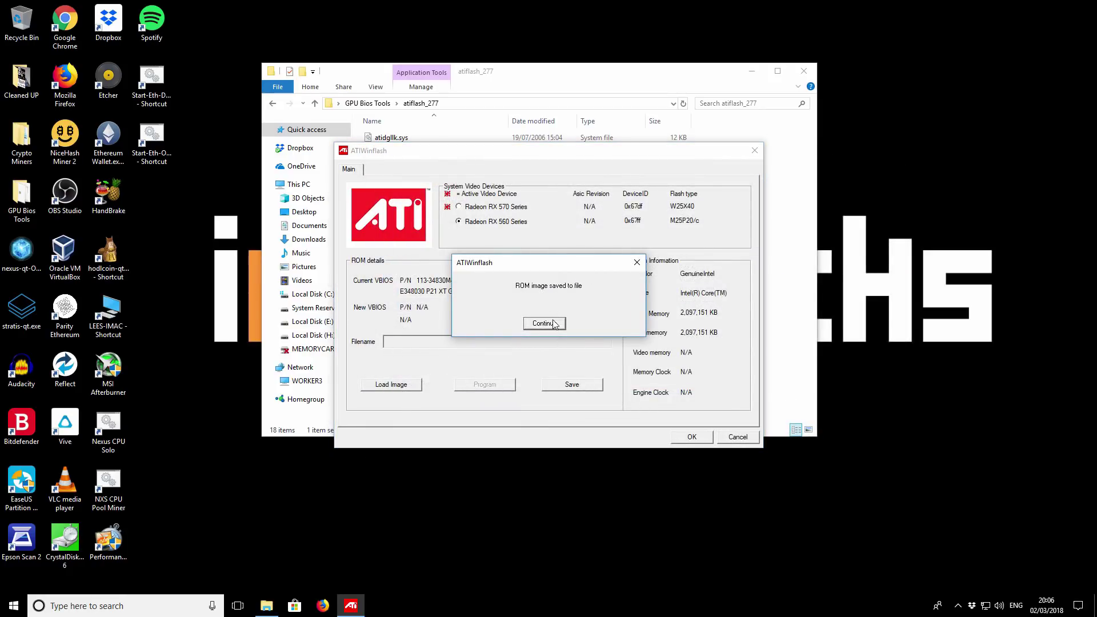
{"action": "left_click", "coordinate": [548, 324]}
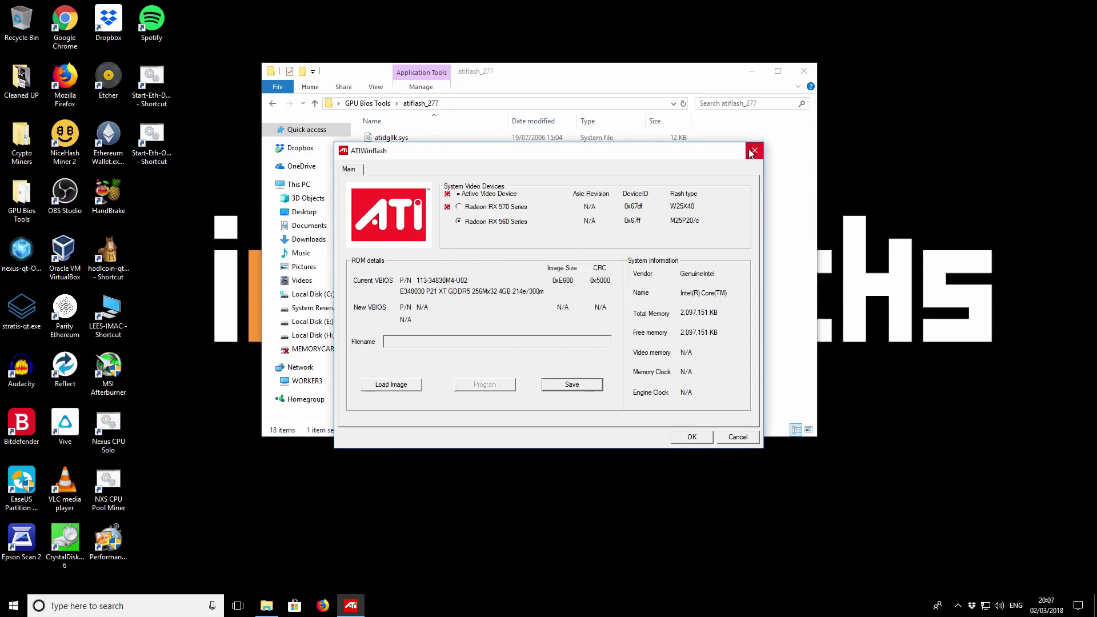
{"action": "left_click", "coordinate": [679, 438]}
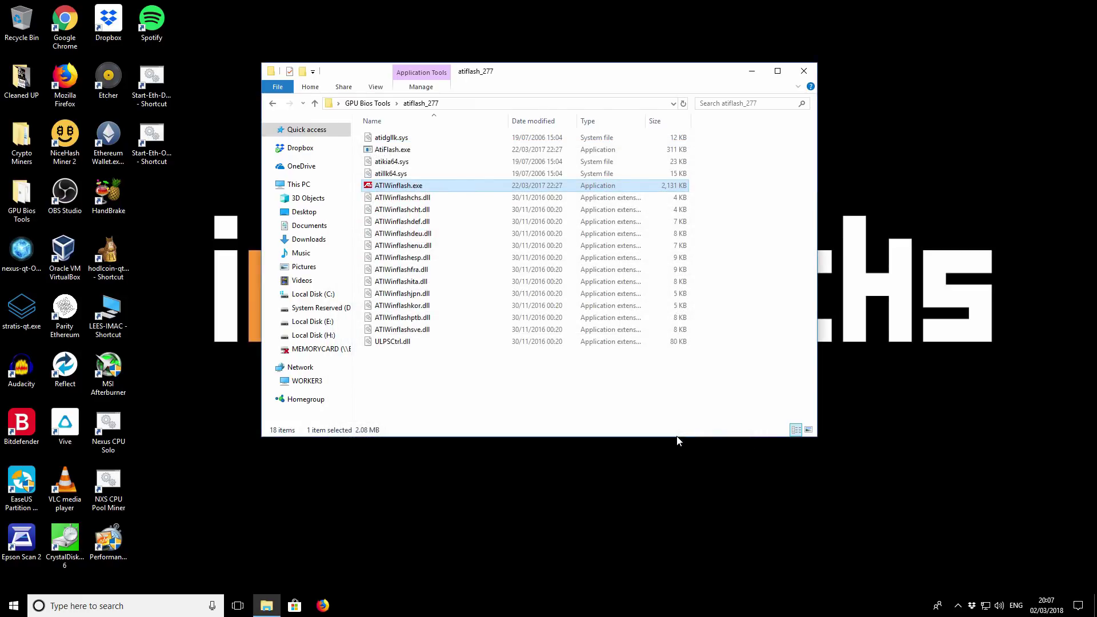
- Run PolarisBiosEditor.exe as administrator from the PolarisBiosEditor-master folder and accept the developer's message
{"action": "left_click", "coordinate": [315, 104]}
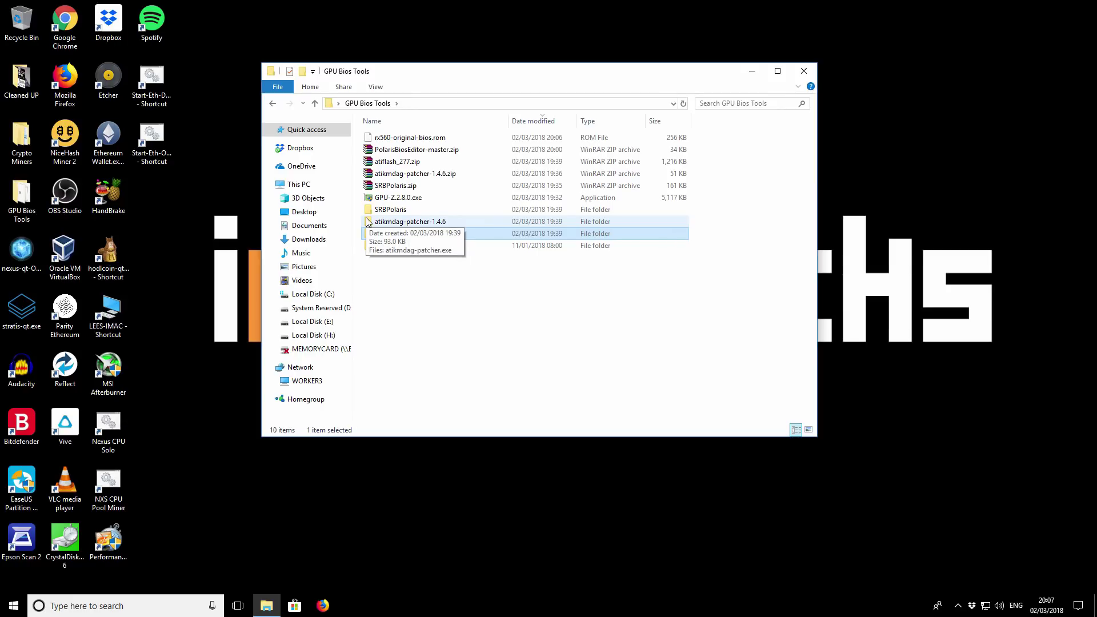
{"action": "left_click", "coordinate": [405, 277]}
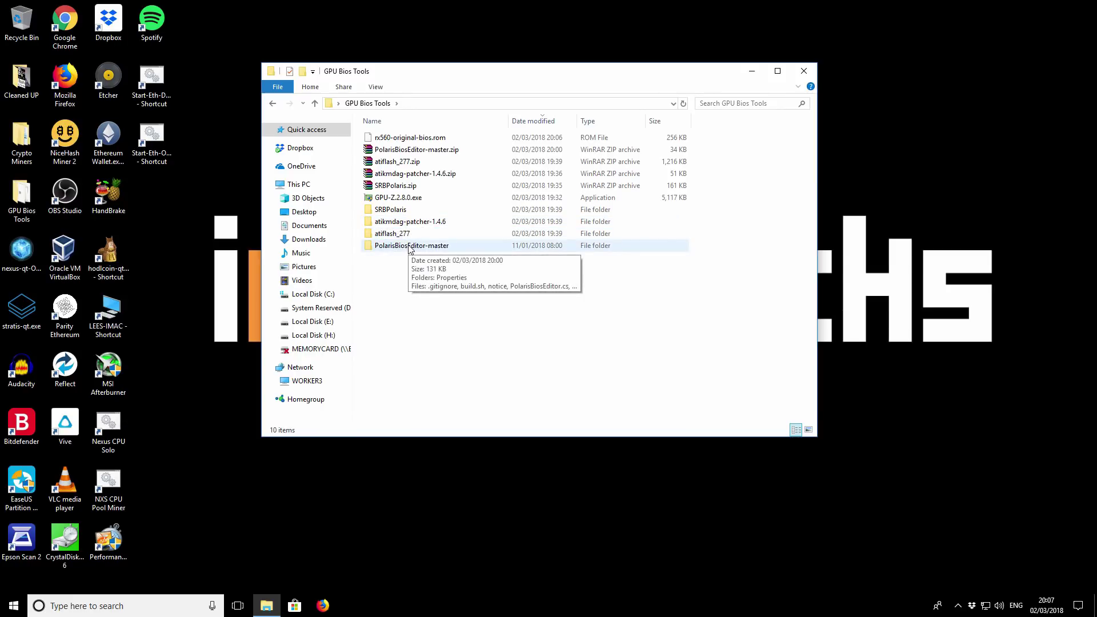
{"action": "double_click", "coordinate": [409, 246]}
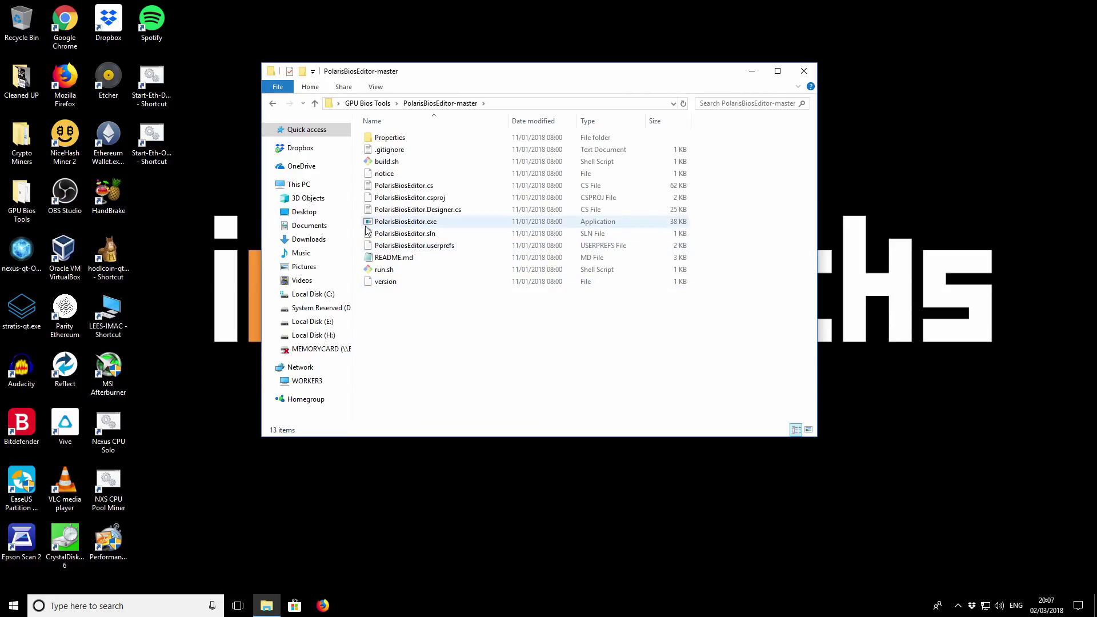
{"action": "left_click", "coordinate": [393, 223]}
{"action": "right_click", "coordinate": [393, 224]}
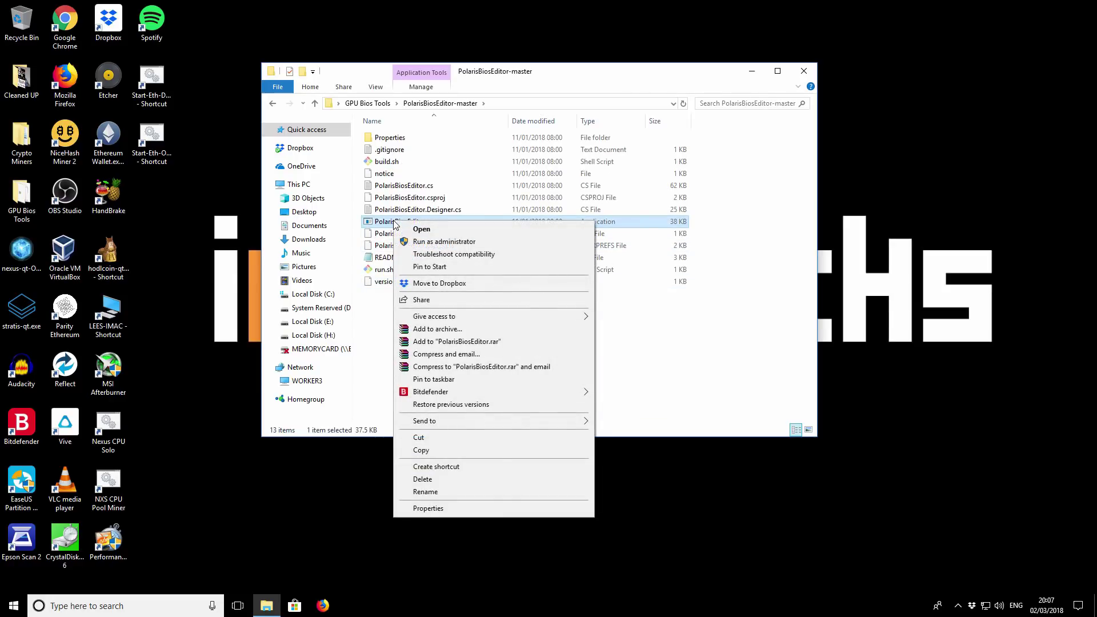
{"action": "left_click", "coordinate": [440, 242]}
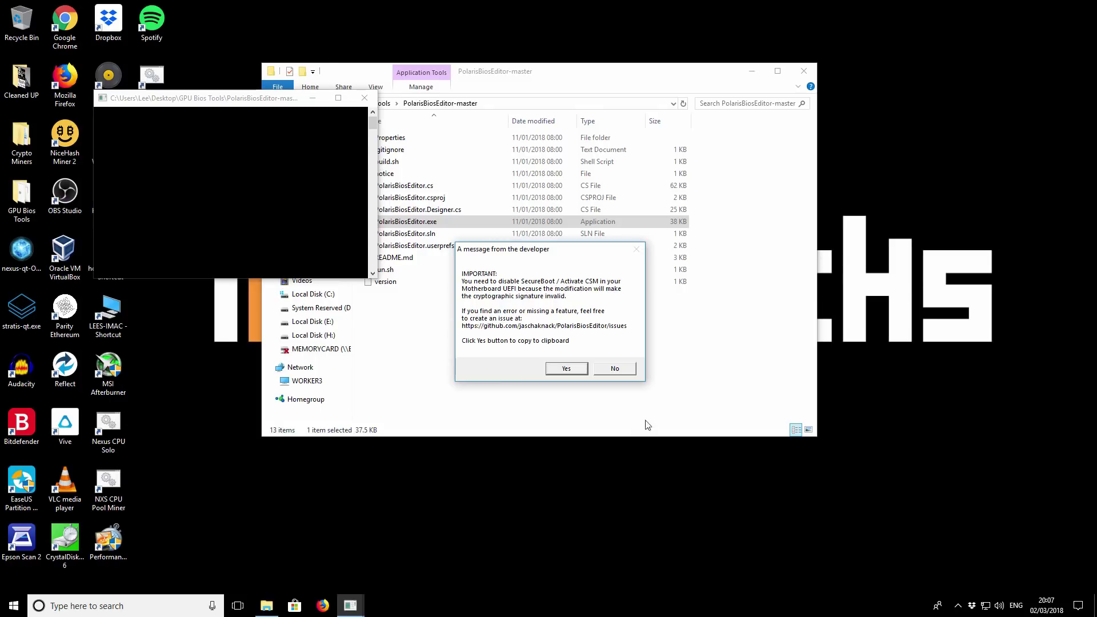
{"action": "left_click", "coordinate": [561, 370]}
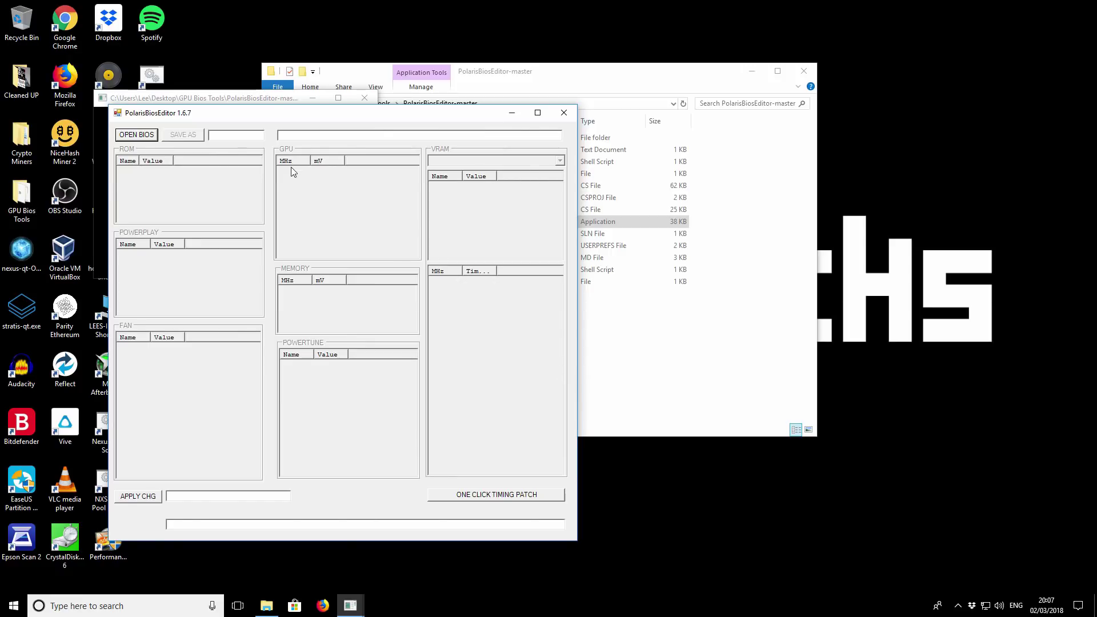
- Load rx560-original-bios.rom into PolarisBiosEditor and apply the one-click timing patch for its Micron memory
{"action": "left_click", "coordinate": [137, 135]}
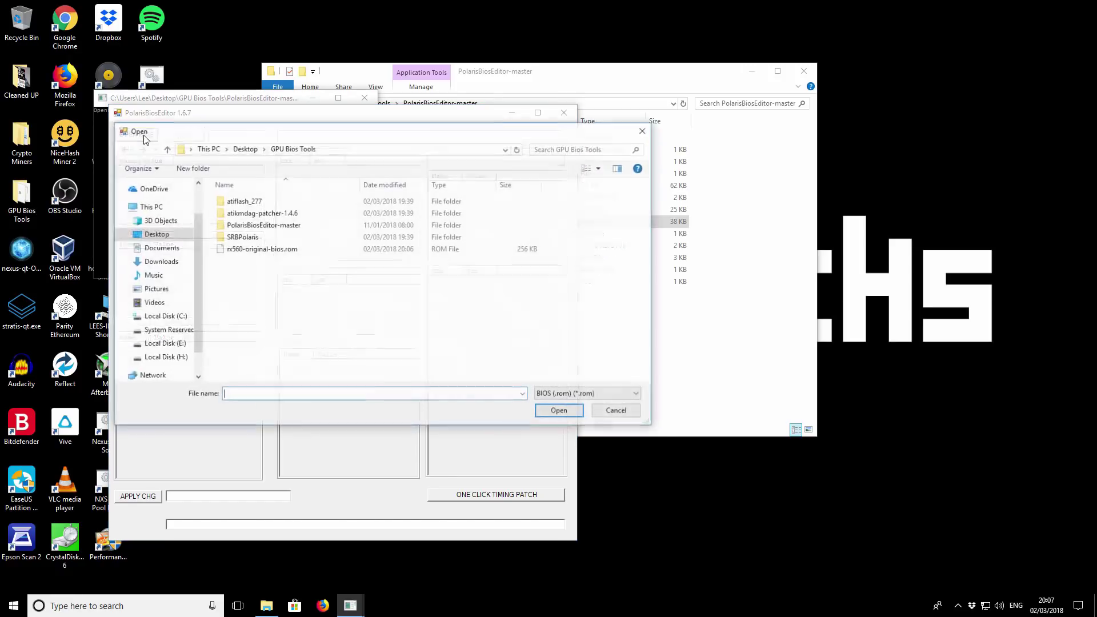
{"action": "left_click", "coordinate": [241, 252]}
{"action": "left_click", "coordinate": [559, 413]}
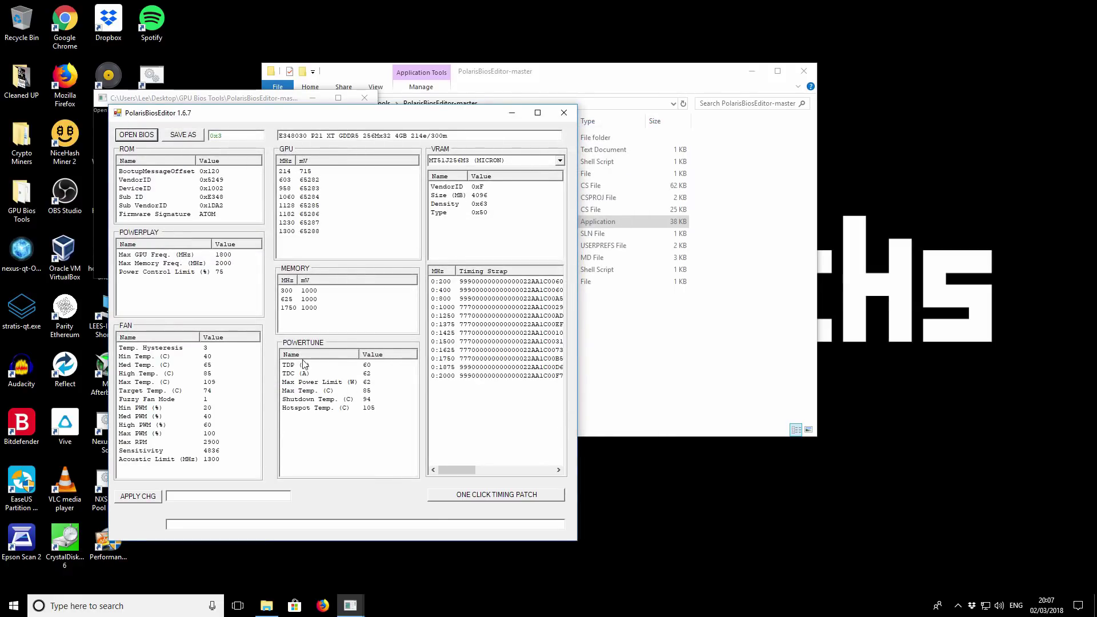
{"action": "left_click", "coordinate": [492, 496]}
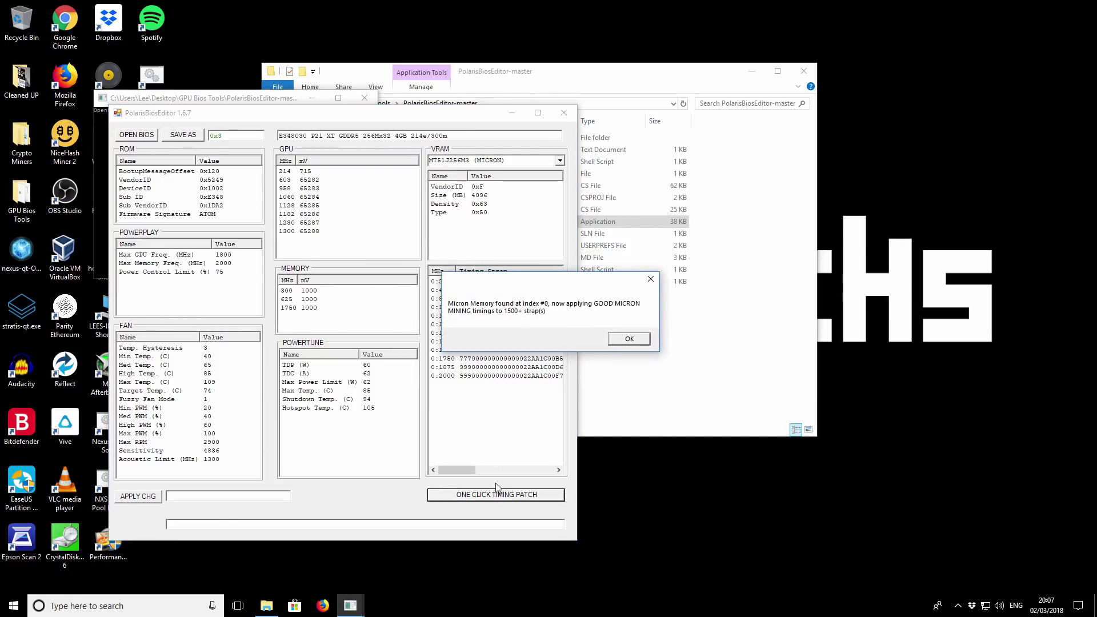
{"action": "left_click", "coordinate": [613, 342]}
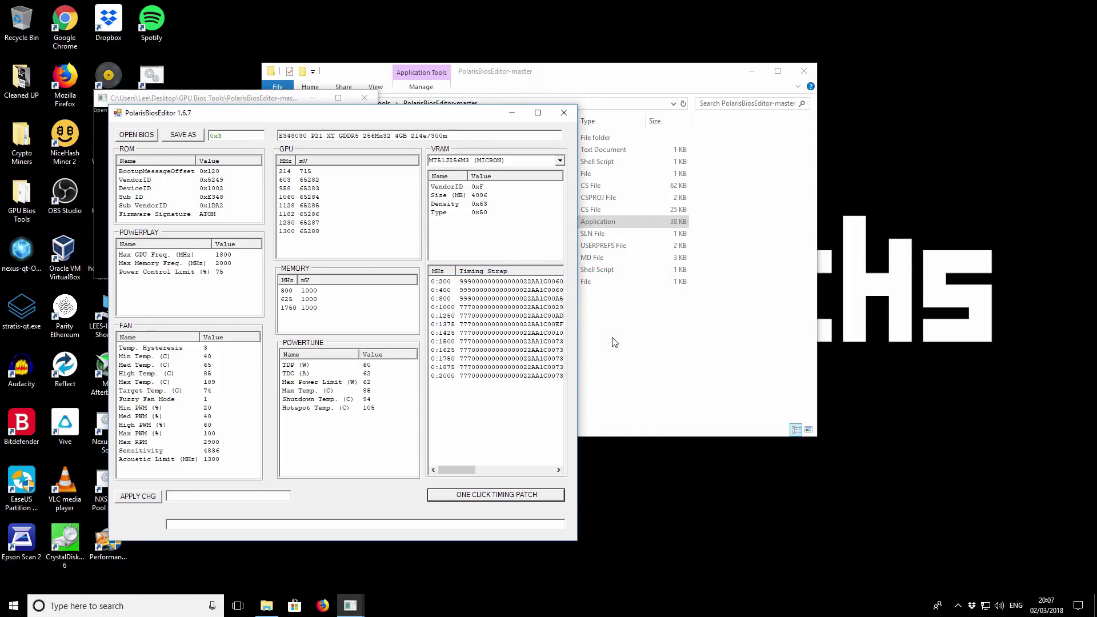
- Save the patched BIOS as rx560-modded-bios.rom in the GPU Bios Tools folder and close PolarisBiosEditor
{"action": "left_click", "coordinate": [191, 134]}
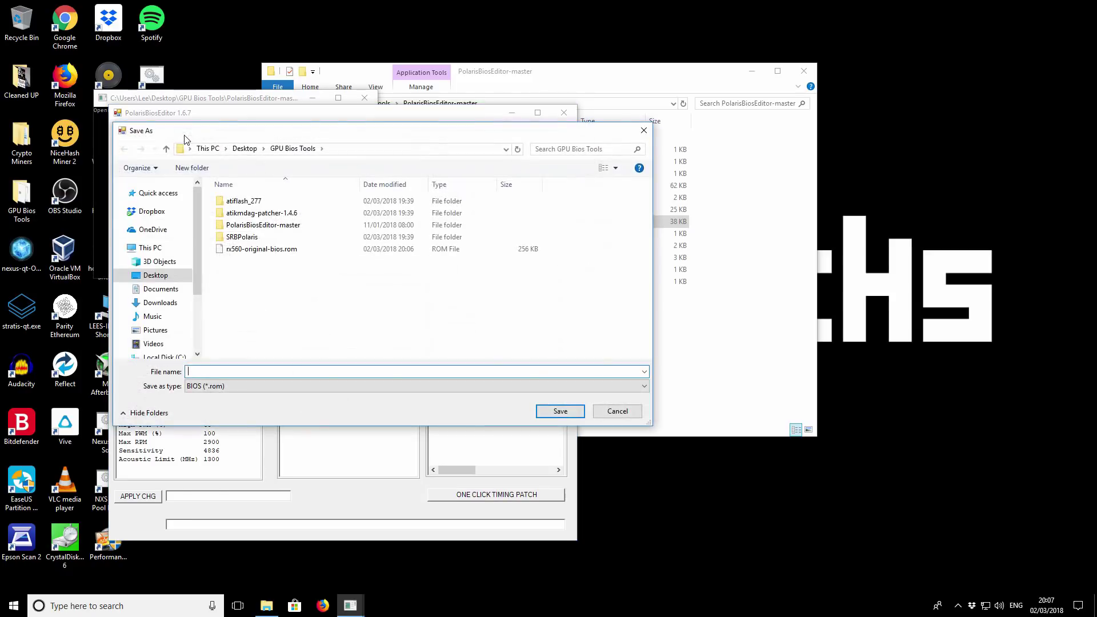
{"action": "left_click", "coordinate": [233, 249]}
{"action": "left_click", "coordinate": [228, 371]}
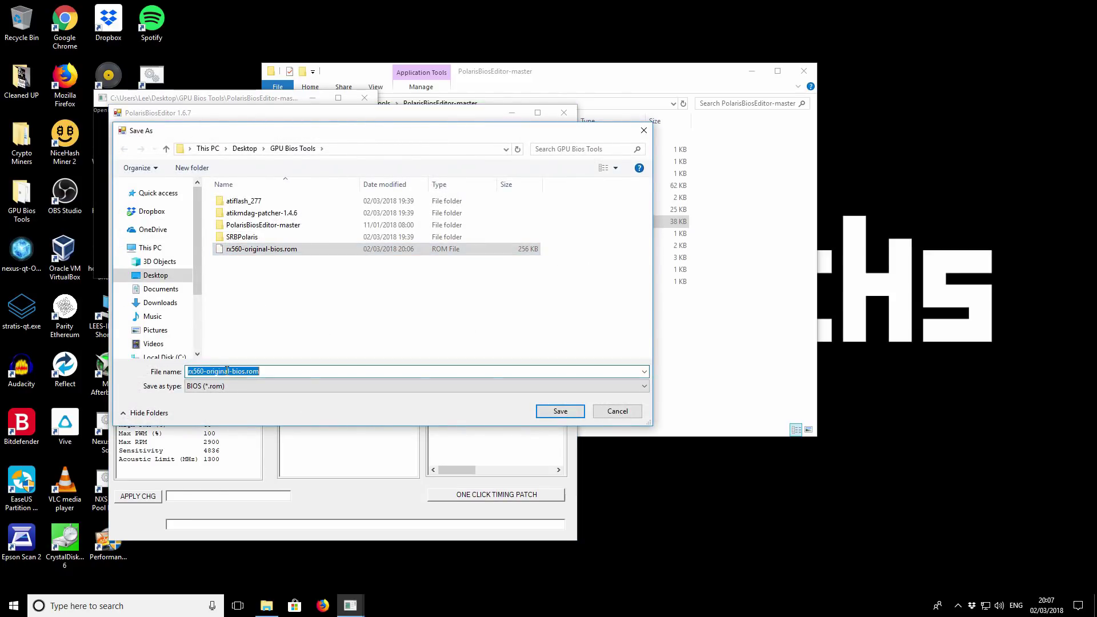
{"action": "left_click", "coordinate": [231, 371]}
{"action": "key", "text": "BackSpace"}
{"action": "key", "text": "BackSpace"}
{"action": "key", "text": "BackSpace"}
{"action": "key", "text": "BackSpace"}
{"action": "key", "text": "BackSpace"}
{"action": "key", "text": "BackSpace"}
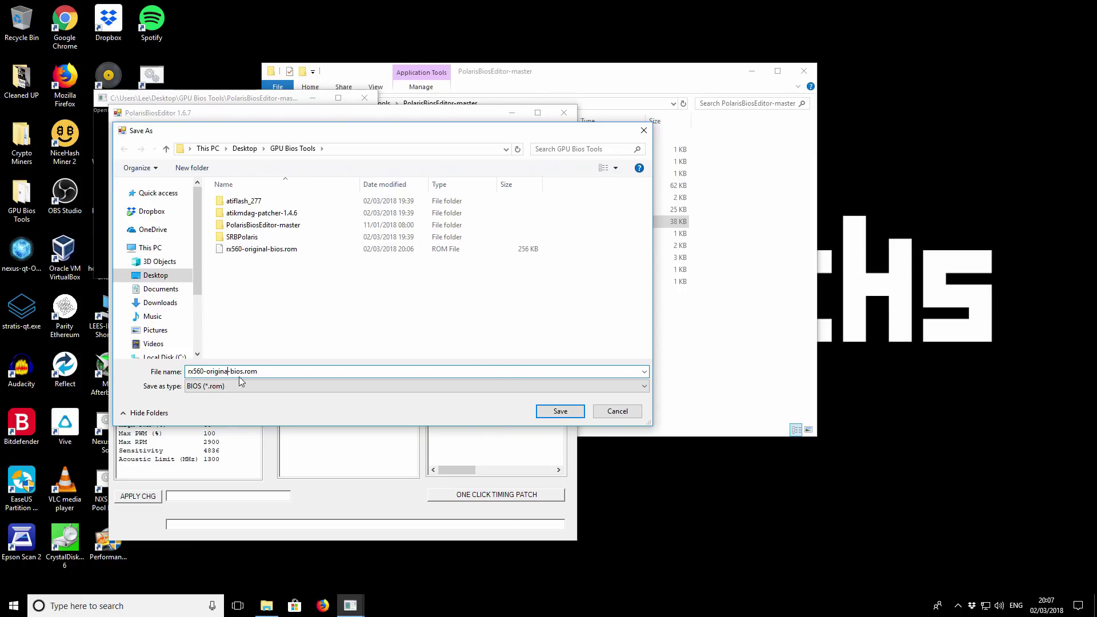
{"action": "key", "text": "BackSpace"}
{"action": "key", "text": "BackSpace"}
{"action": "type", "text": "modded"}
{"action": "left_click", "coordinate": [558, 412]}
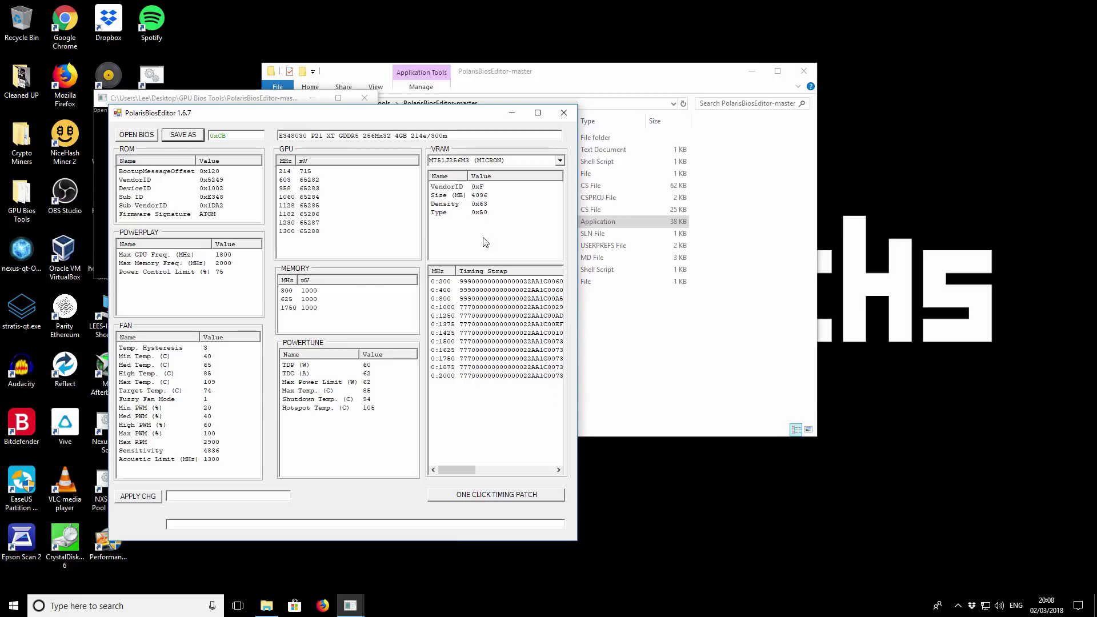
{"action": "left_click", "coordinate": [563, 115]}
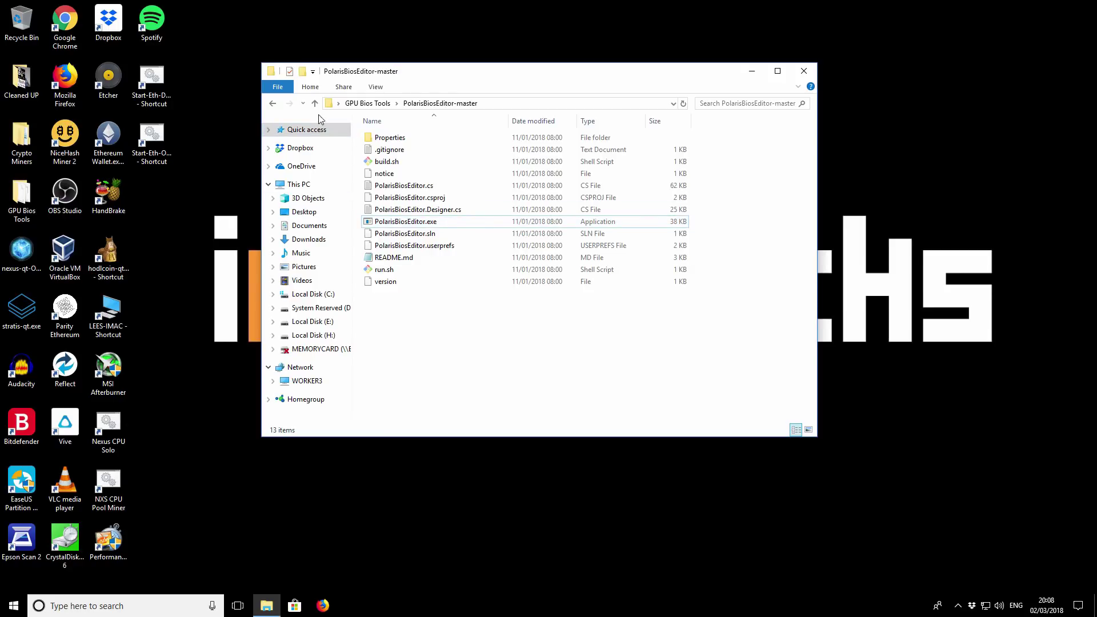
- Run ATIWinflash.exe as administrator from the atiflash_277 folder inside GPU Bios Tools
{"action": "left_click", "coordinate": [315, 104]}
{"action": "left_click", "coordinate": [451, 302]}
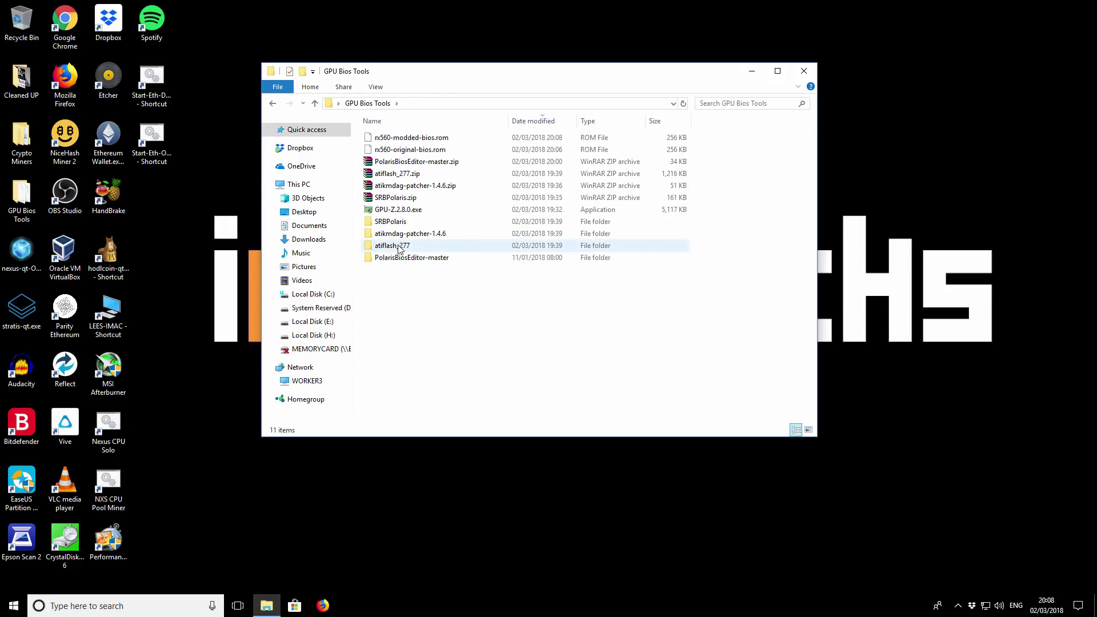
{"action": "left_click", "coordinate": [398, 248]}
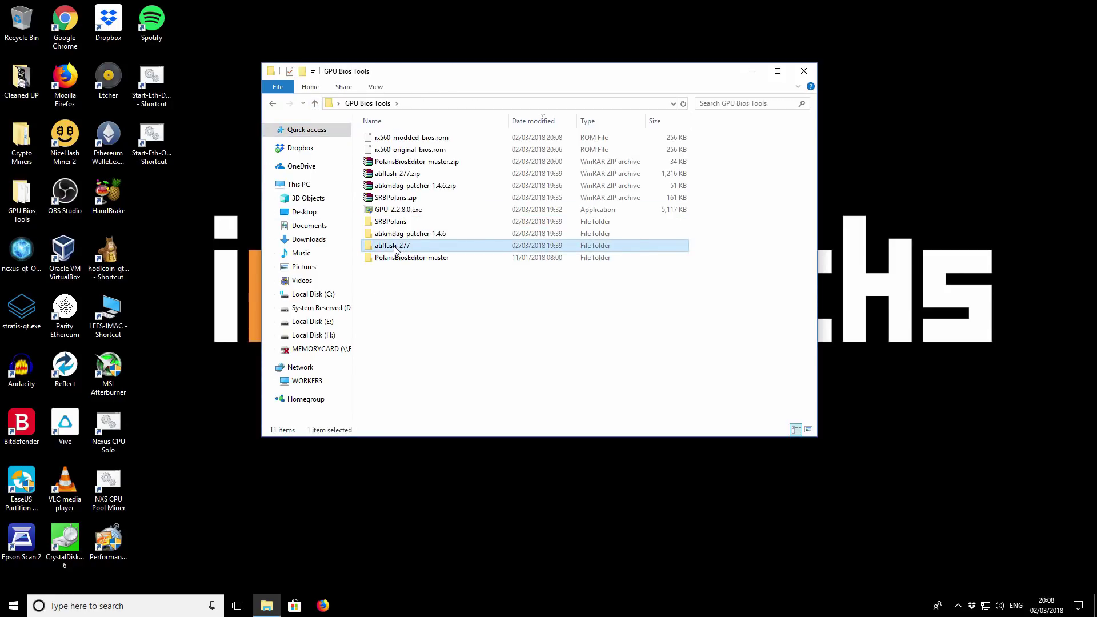
{"action": "left_click", "coordinate": [394, 326]}
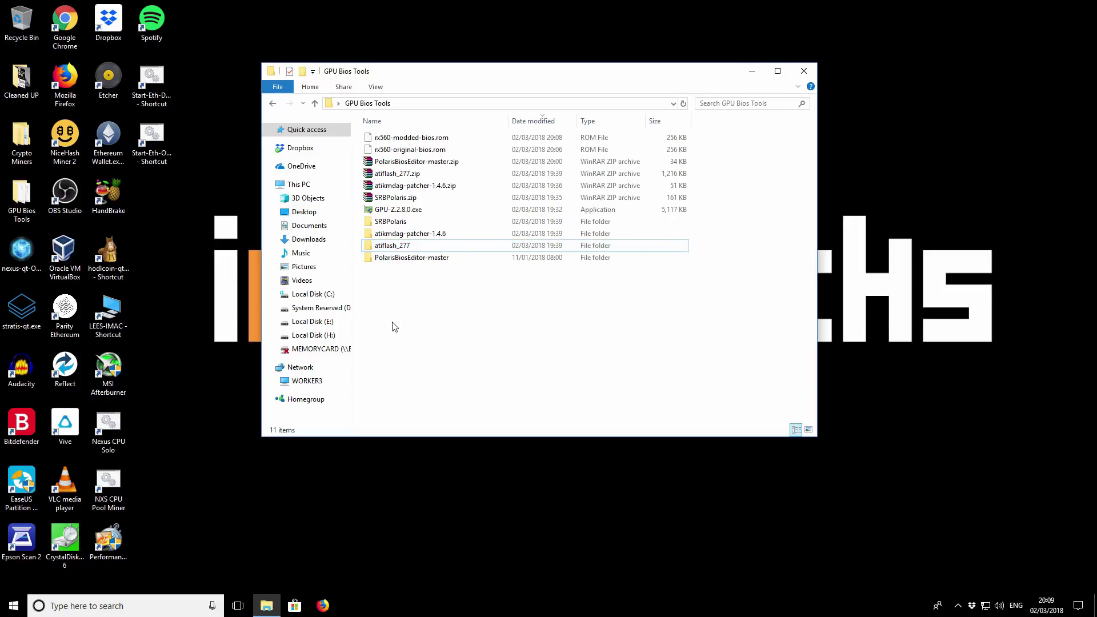
{"action": "double_click", "coordinate": [405, 250]}
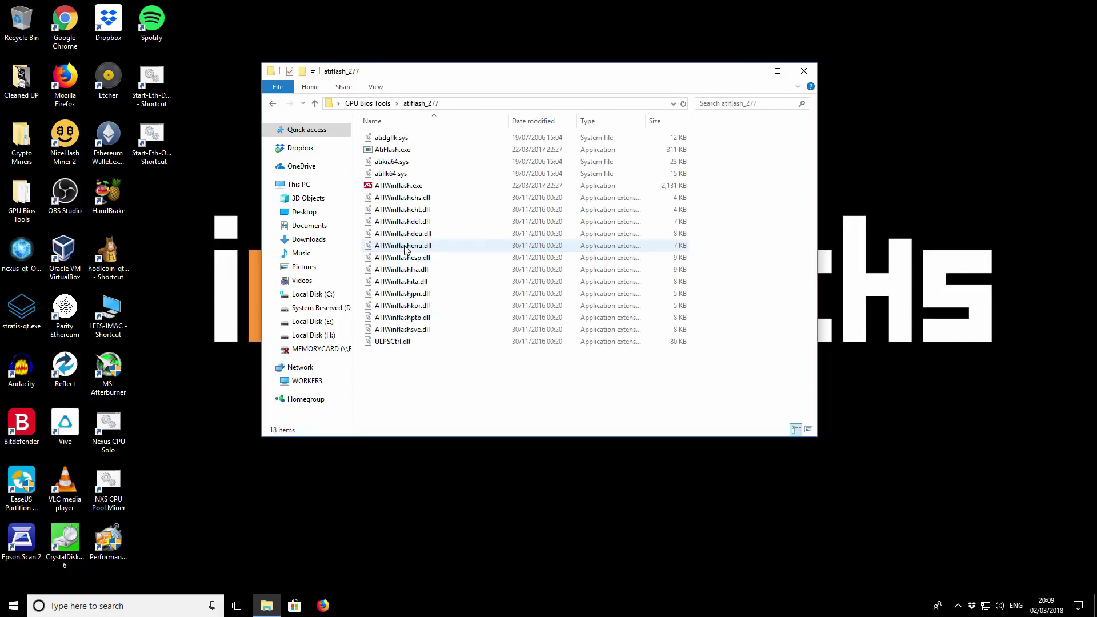
{"action": "left_click", "coordinate": [389, 188]}
{"action": "right_click", "coordinate": [389, 187]}
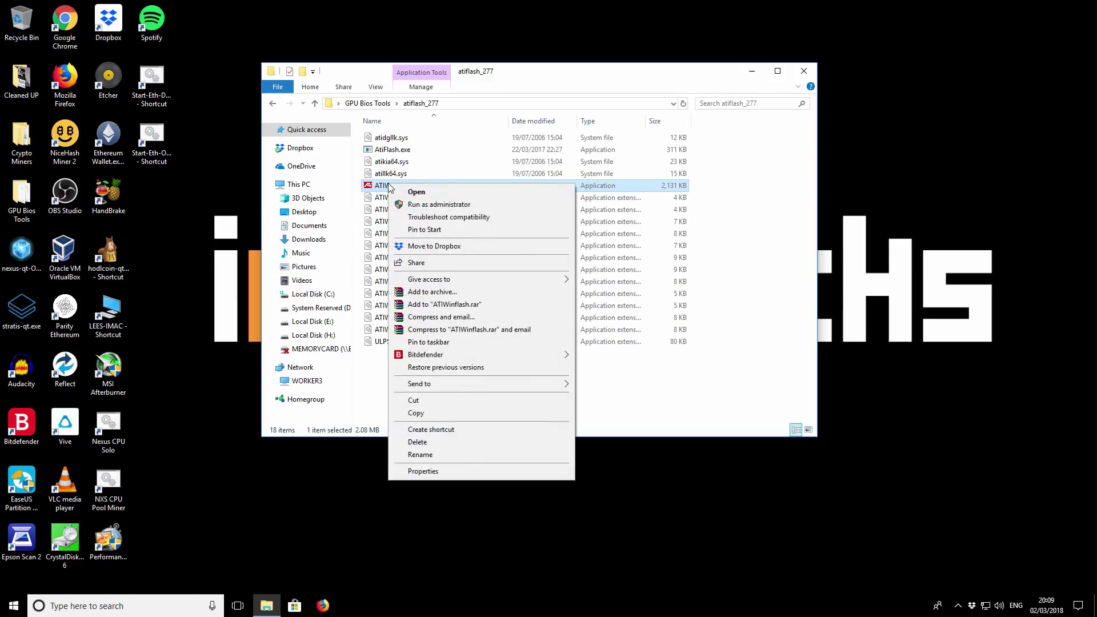
{"action": "left_click", "coordinate": [433, 205]}
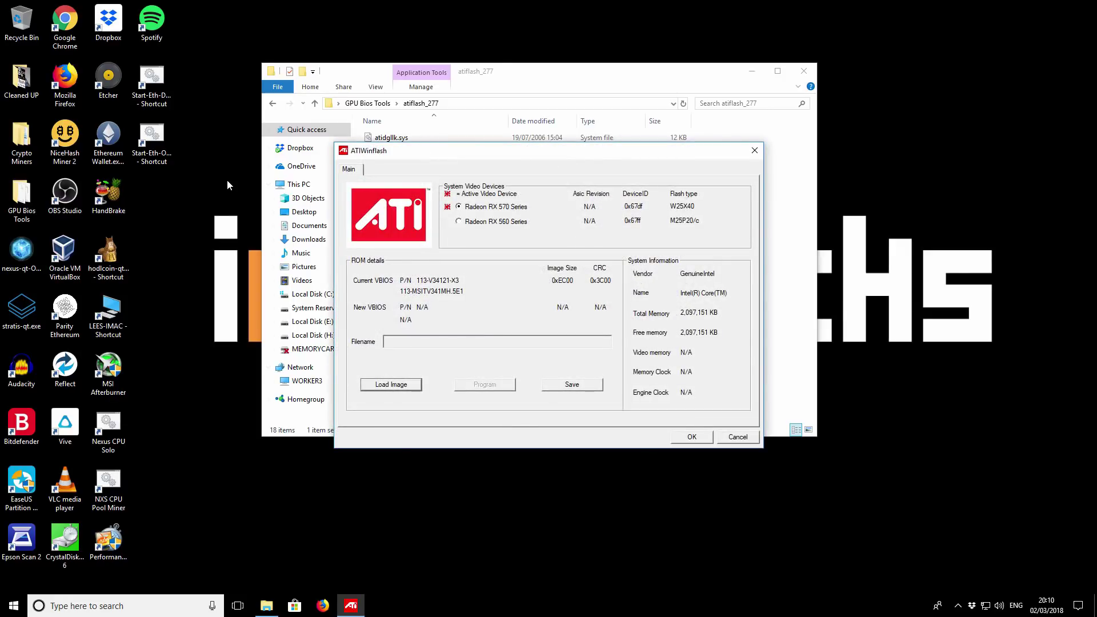
- Select the Radeon RX 560 Series card and load the rx560-modded-bios.rom image from the GPU Bios Tools folder
{"action": "left_click", "coordinate": [459, 222]}
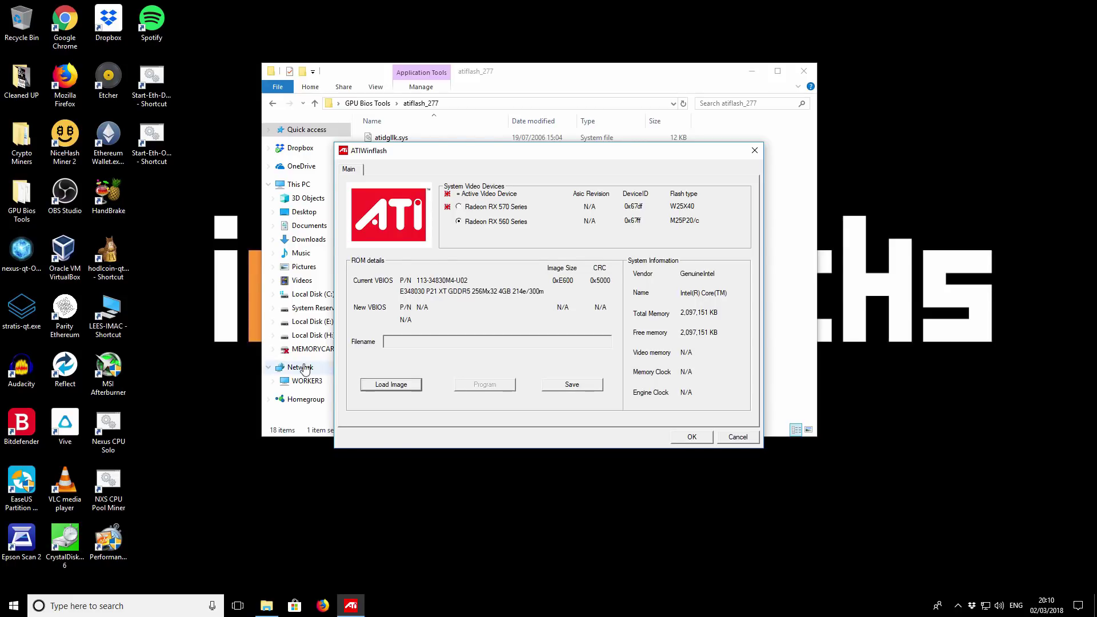
{"action": "left_click", "coordinate": [382, 385]}
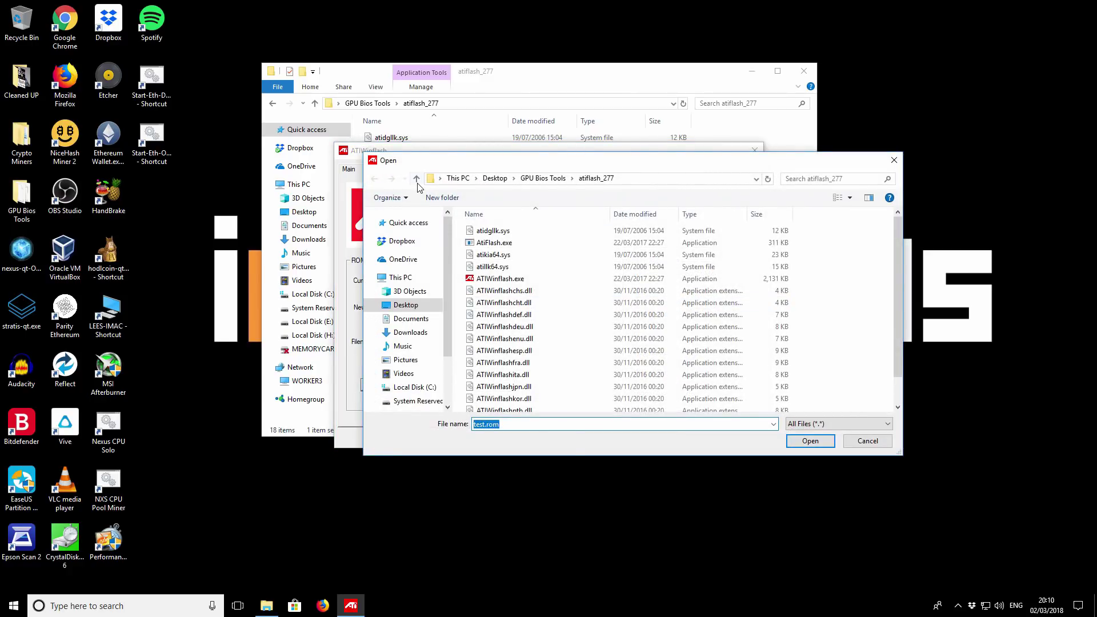
{"action": "left_click", "coordinate": [416, 178]}
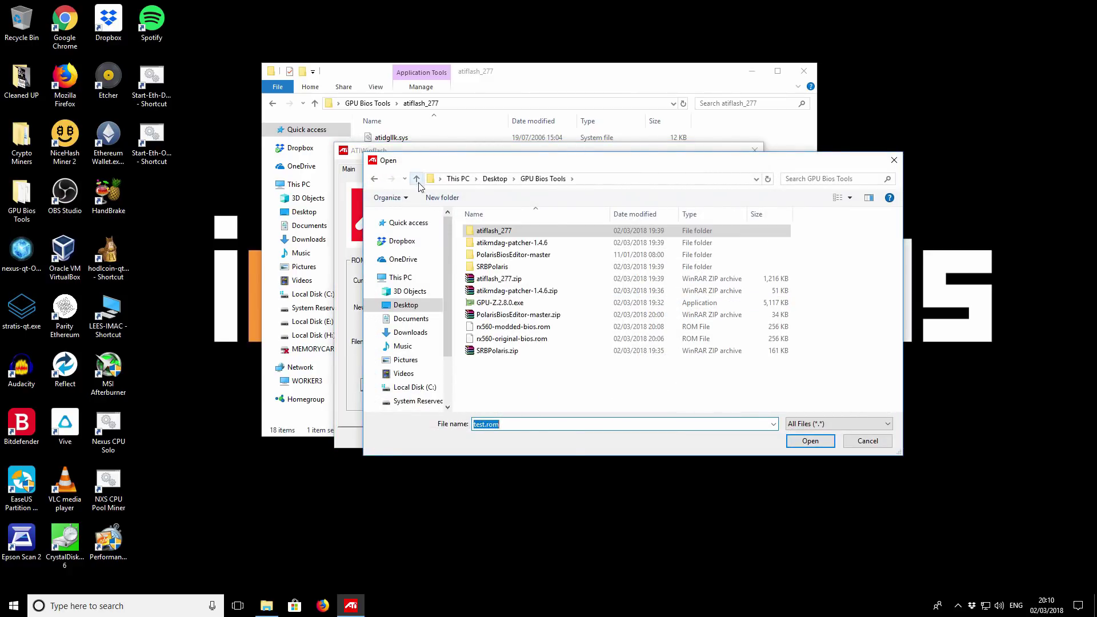
{"action": "left_click", "coordinate": [529, 328]}
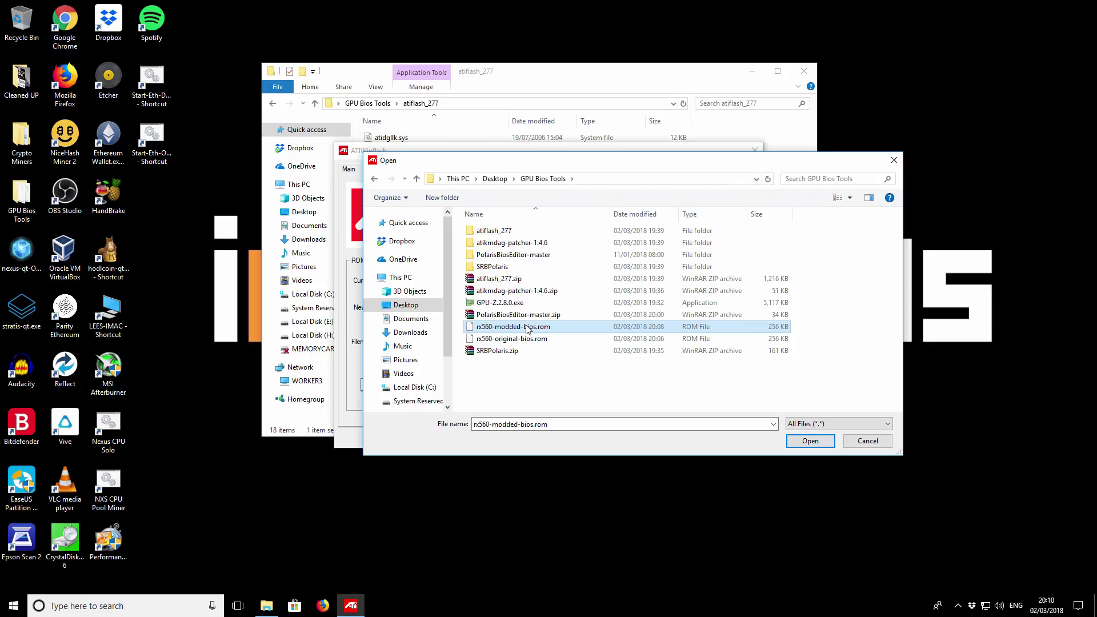
{"action": "left_click", "coordinate": [821, 442]}
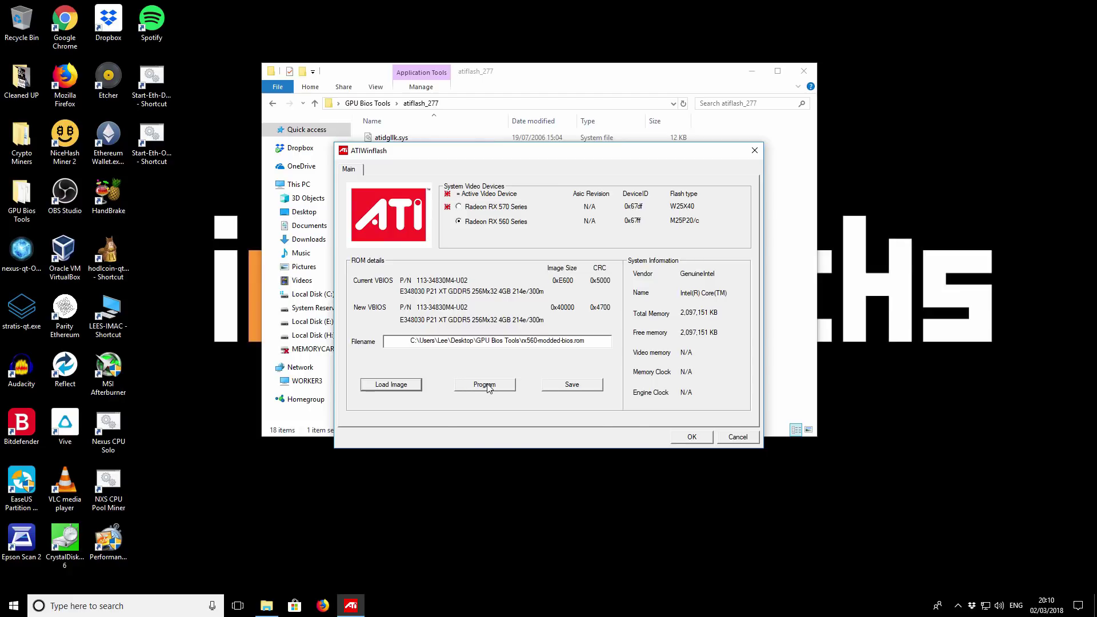
- Program the loaded BIOS onto the Radeon RX 560, decline the immediate reboot and close ATIWinflash
{"action": "left_click", "coordinate": [484, 385]}
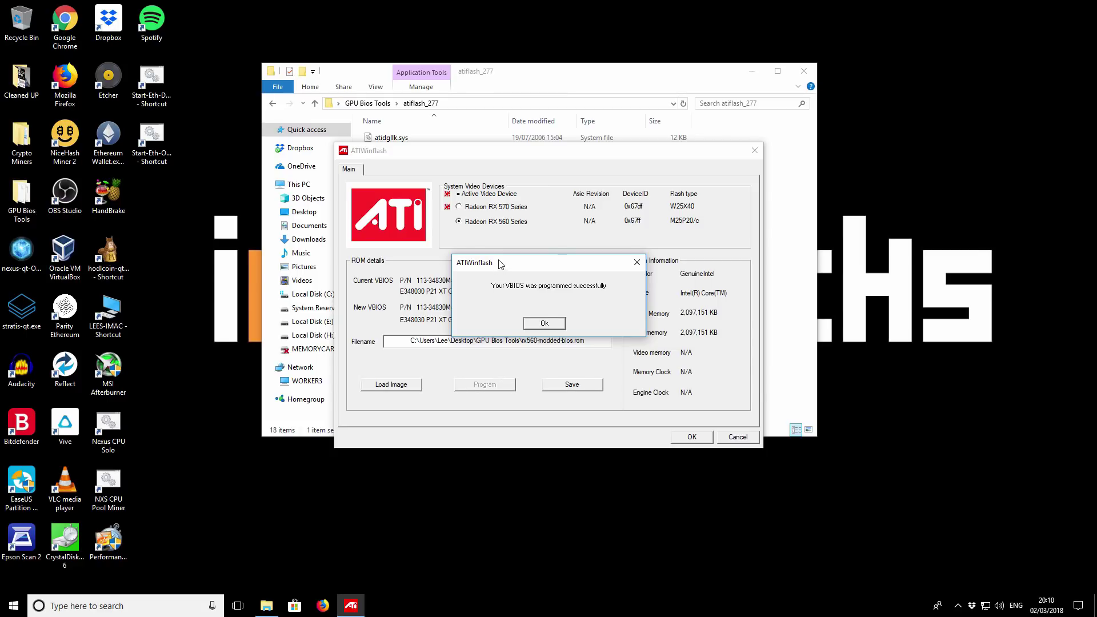
{"action": "left_click", "coordinate": [544, 324]}
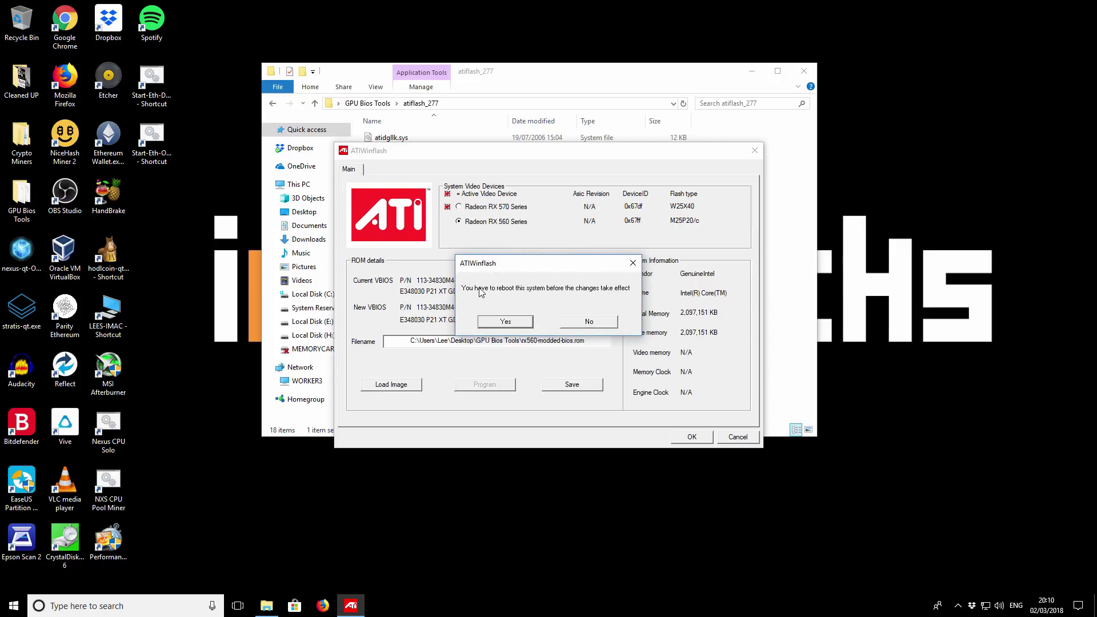
{"action": "left_click", "coordinate": [586, 324]}
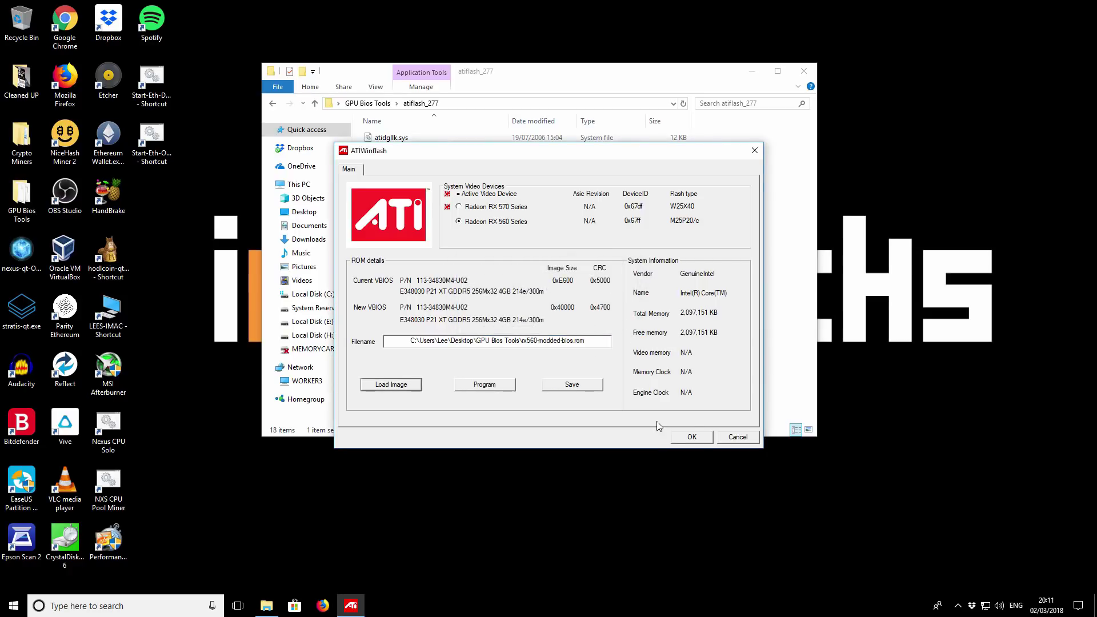
{"action": "left_click", "coordinate": [691, 437]}
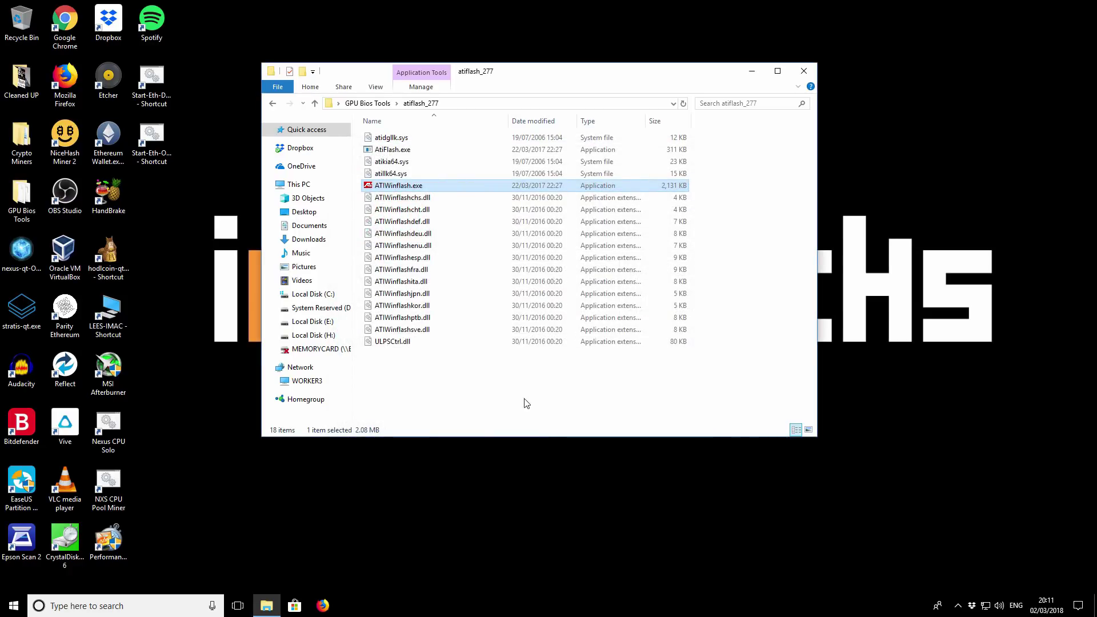
- Run atikmdag-patcher.exe as administrator from the atikmdag-patcher-1.4.6 folder inside GPU Bios Tools
{"action": "left_click", "coordinate": [314, 105]}
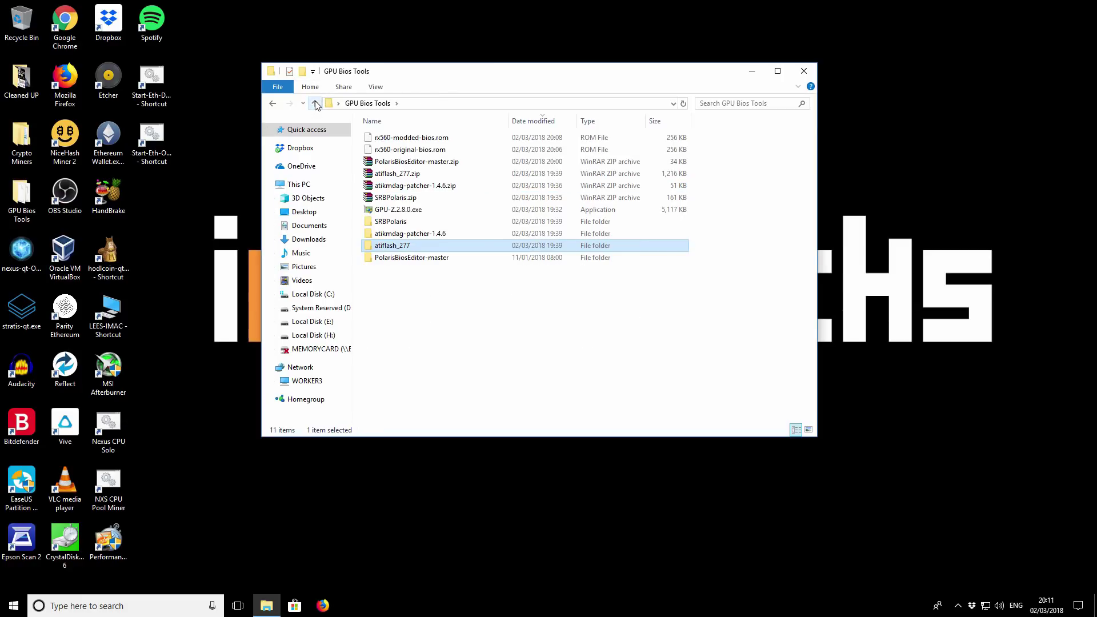
{"action": "left_click", "coordinate": [400, 276]}
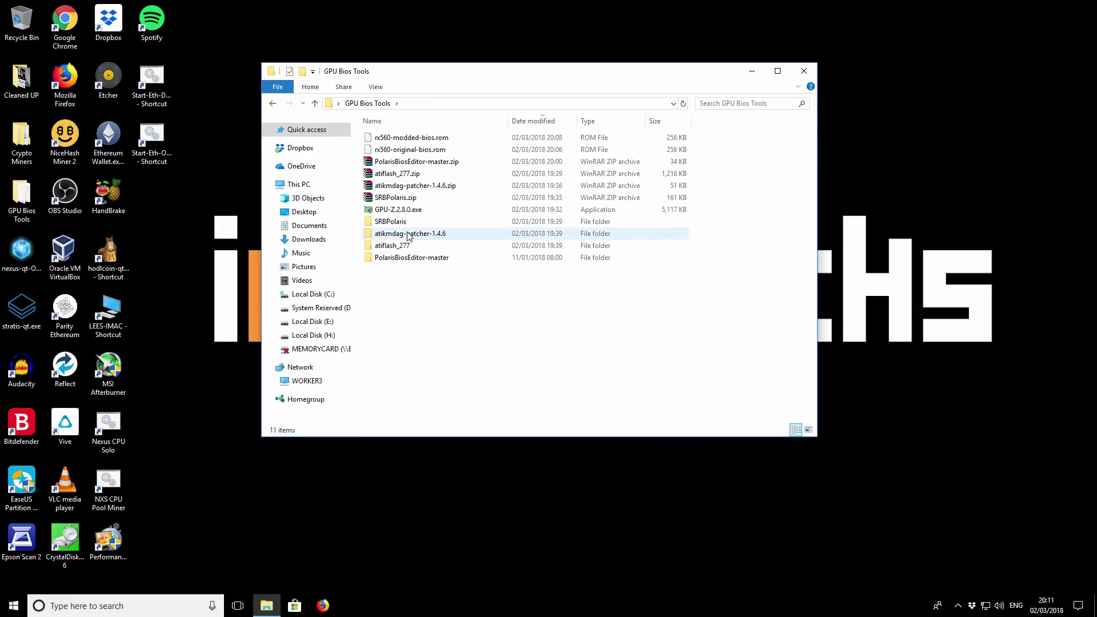
{"action": "double_click", "coordinate": [409, 238]}
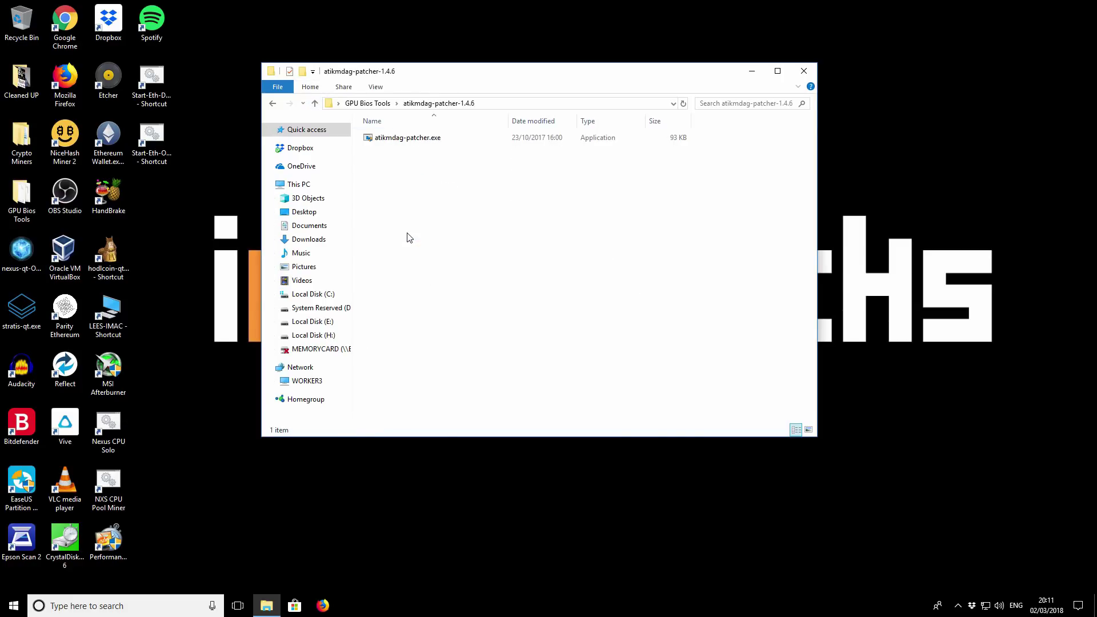
{"action": "left_click", "coordinate": [409, 140]}
{"action": "right_click", "coordinate": [409, 141]}
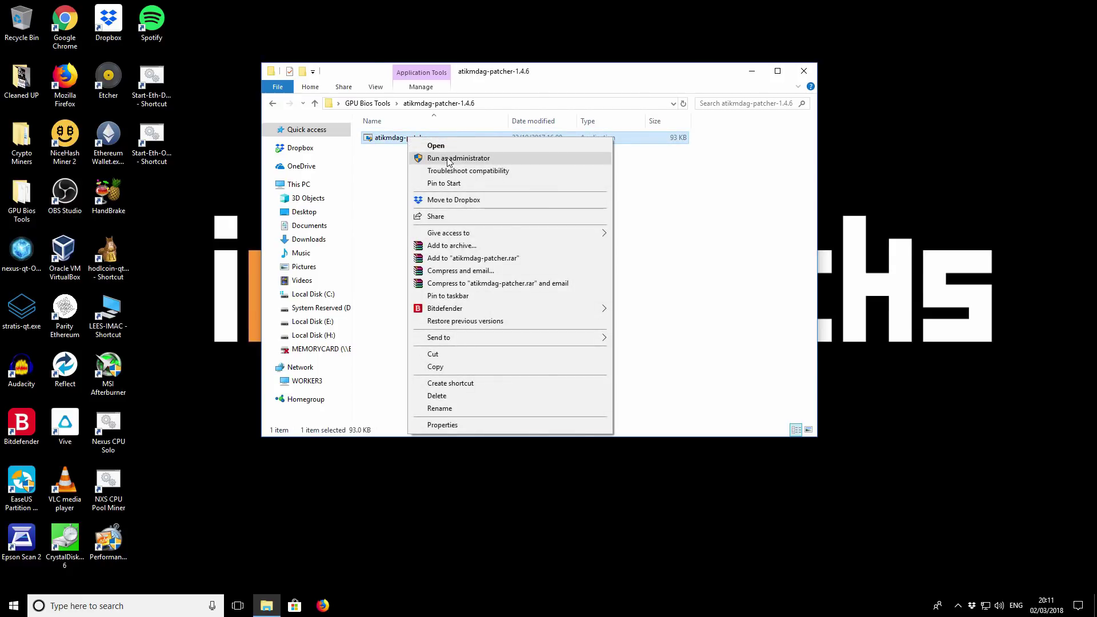
{"action": "left_click", "coordinate": [449, 159]}
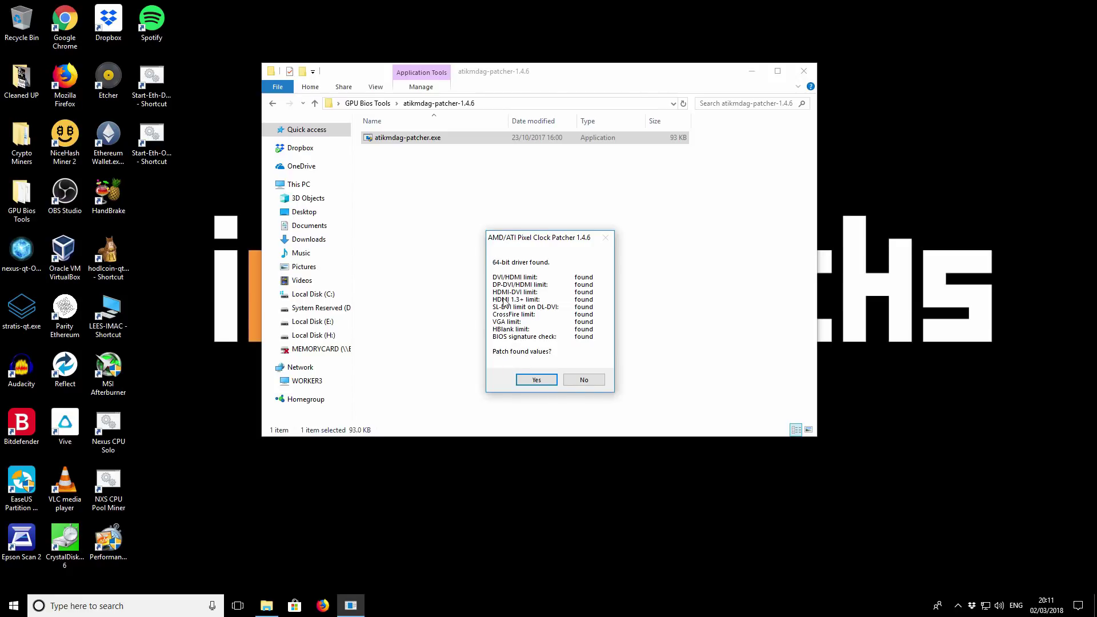
- Patch the found values in the AMD driver, acknowledge the result and close the folder window
{"action": "left_click", "coordinate": [536, 382]}
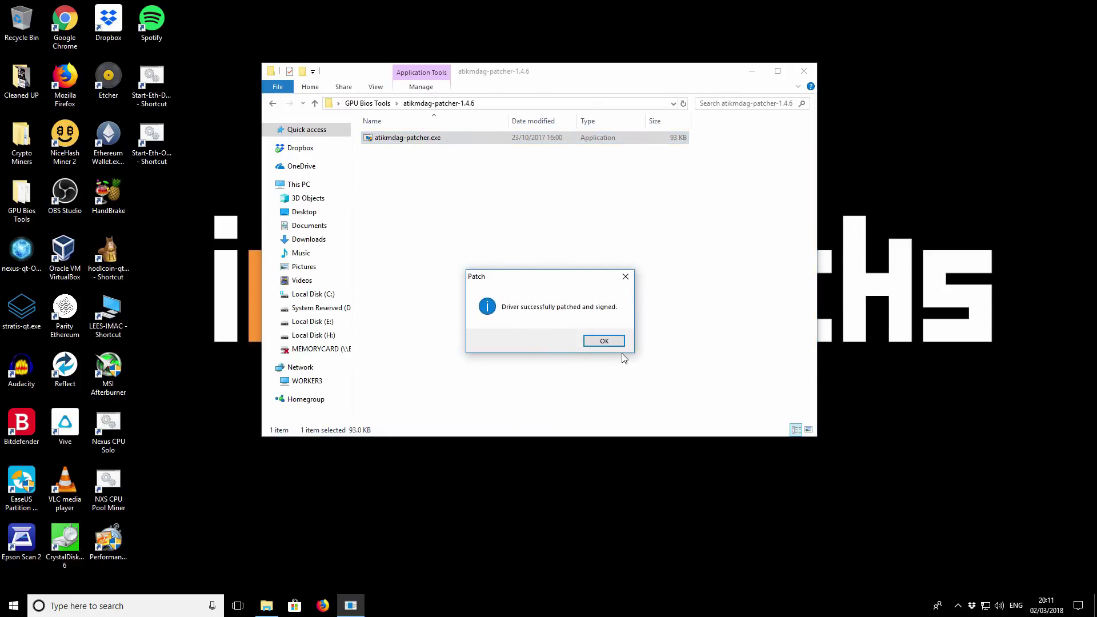
{"action": "left_click", "coordinate": [603, 342]}
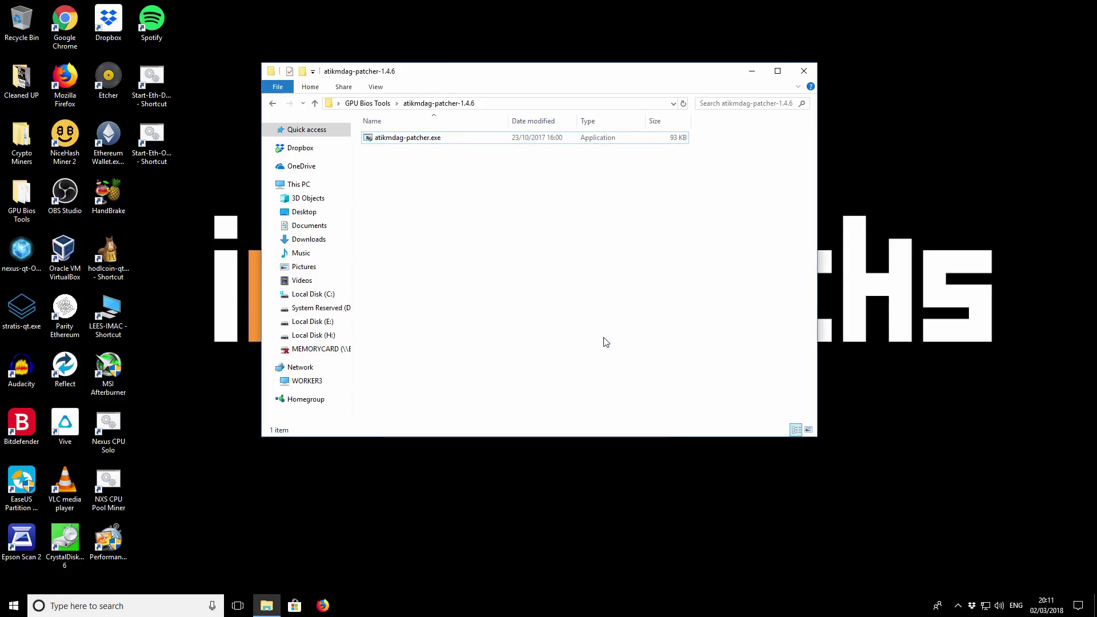
{"action": "left_click", "coordinate": [809, 70]}
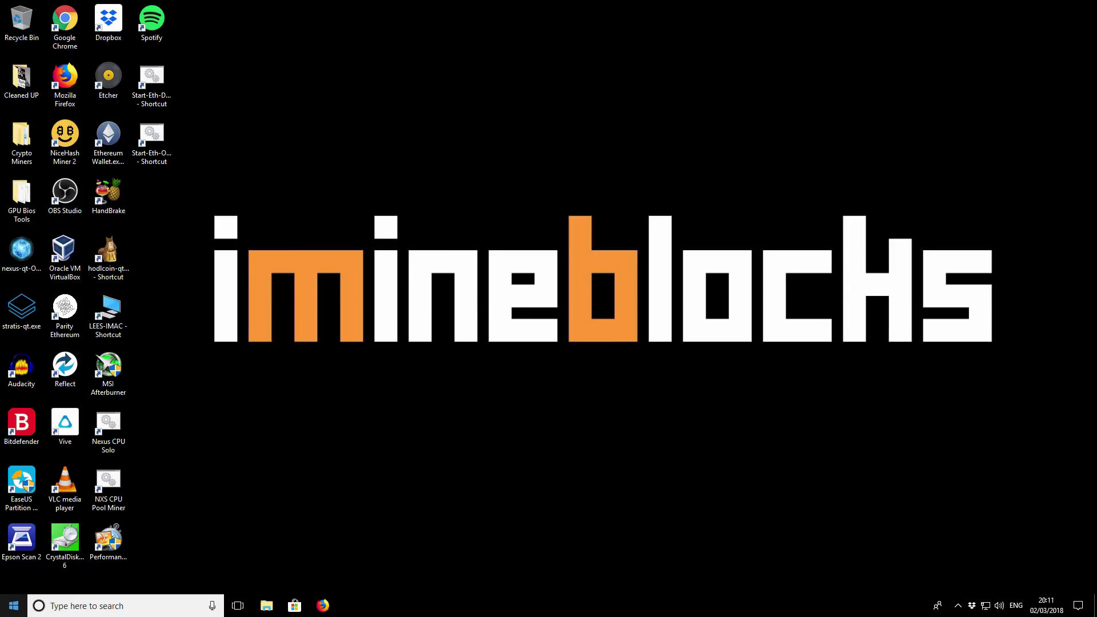
- Restart the computer to apply the flashed BIOS and the patched driver
{"action": "left_click", "coordinate": [14, 605]}
{"action": "left_click", "coordinate": [13, 581]}
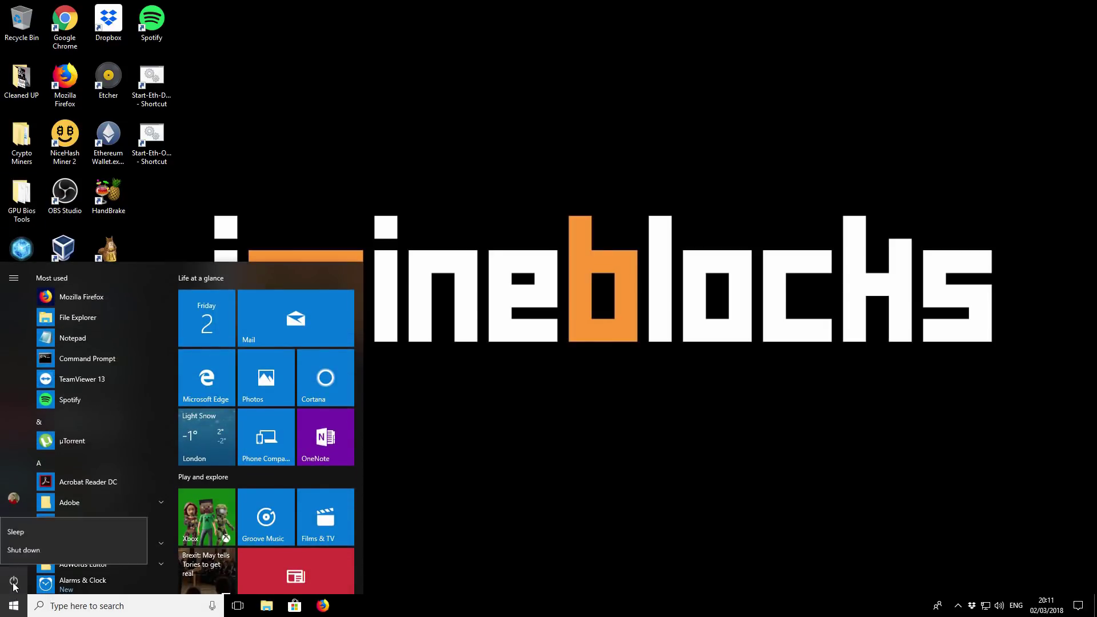
{"action": "left_click", "coordinate": [35, 553]}
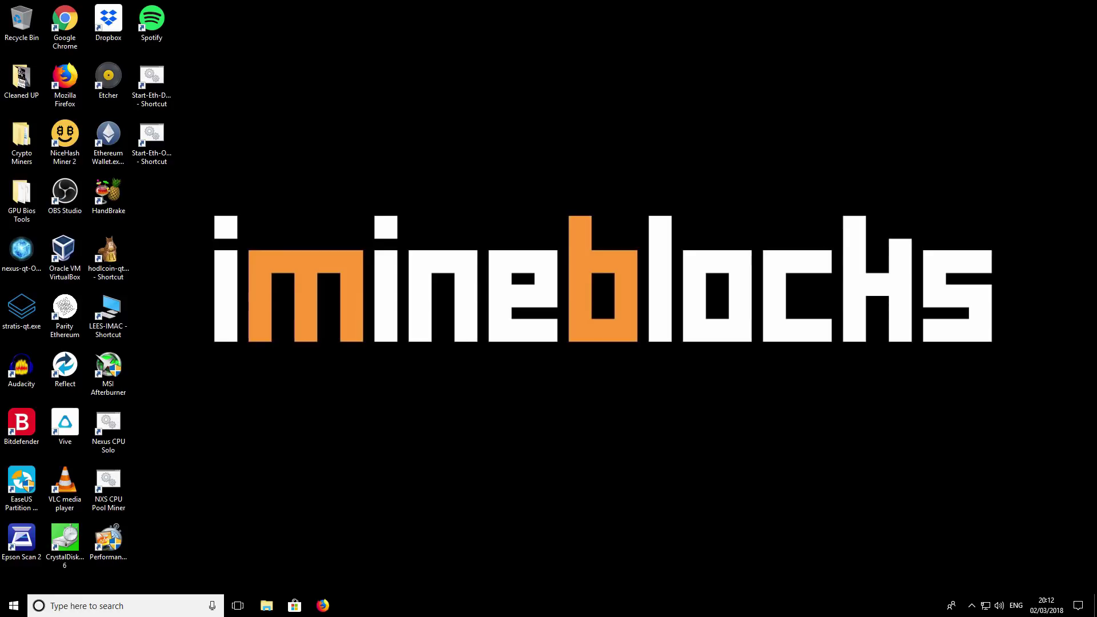
{"action": "double_click", "coordinate": [112, 368]}
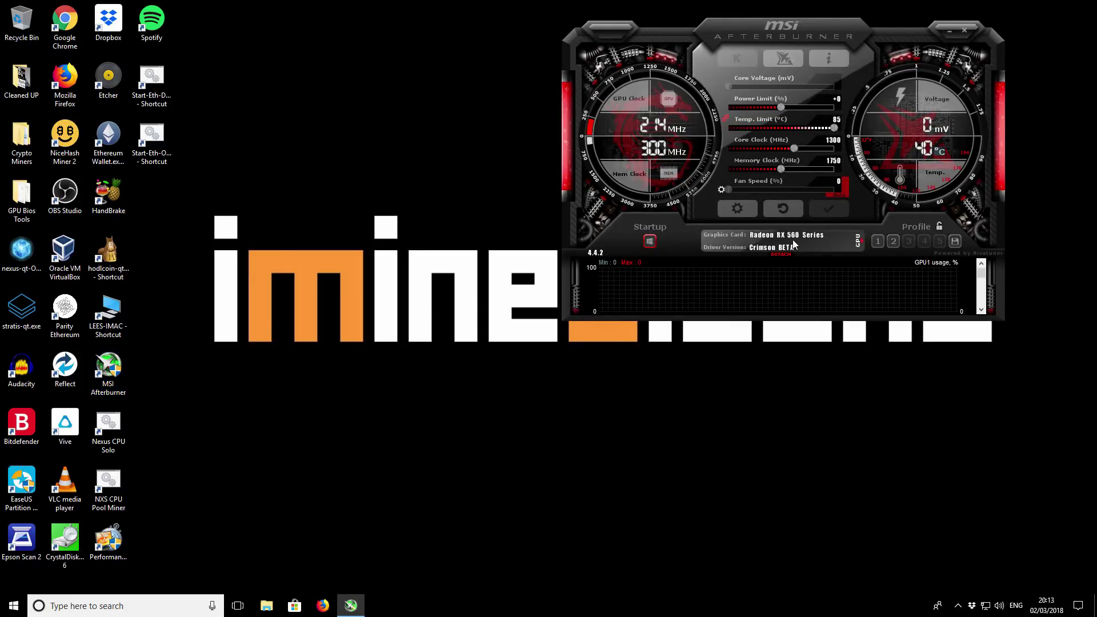
{"action": "left_click", "coordinate": [893, 241]}
{"action": "left_click", "coordinate": [832, 216]}
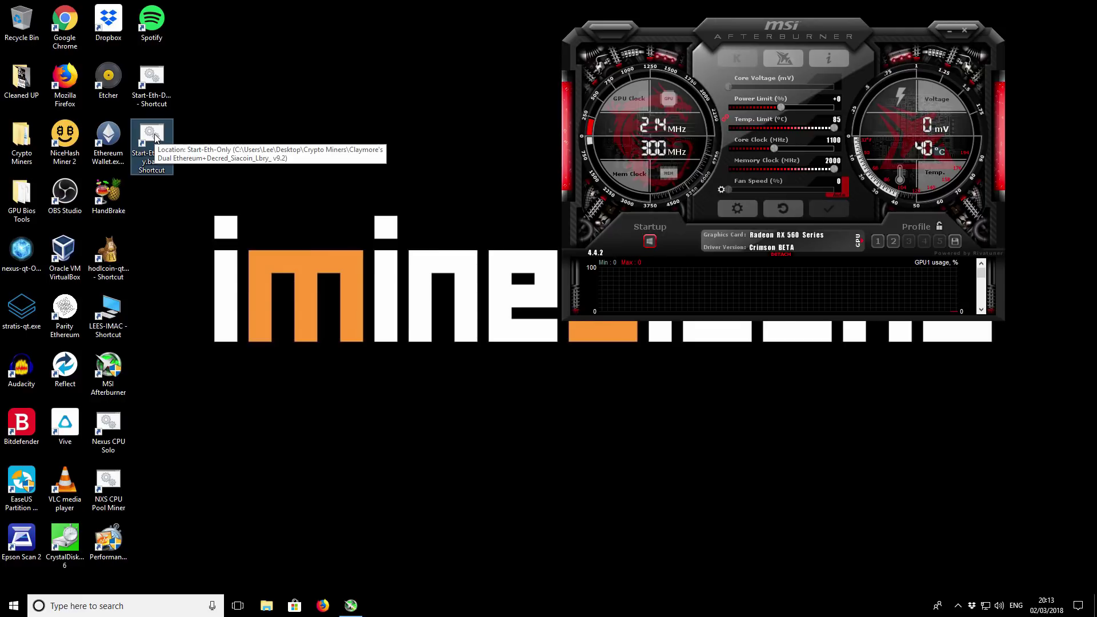
{"action": "double_click", "coordinate": [154, 137]}
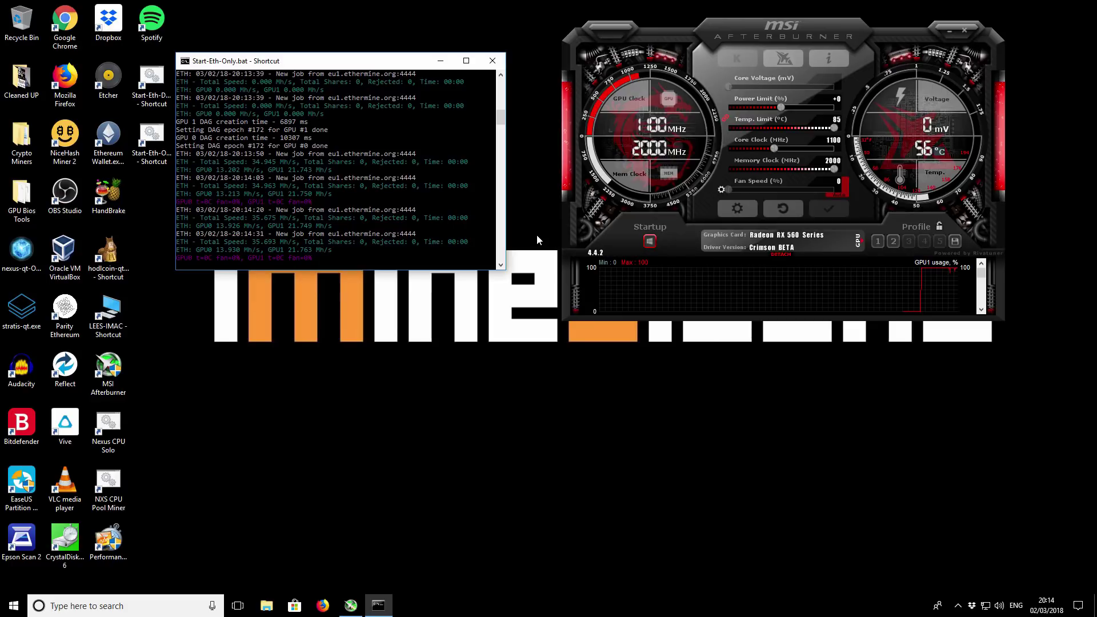
- Enable Extend official overclocking limits in the MSI Afterburner properties and decline the immediate reboot
{"action": "left_click", "coordinate": [835, 171]}
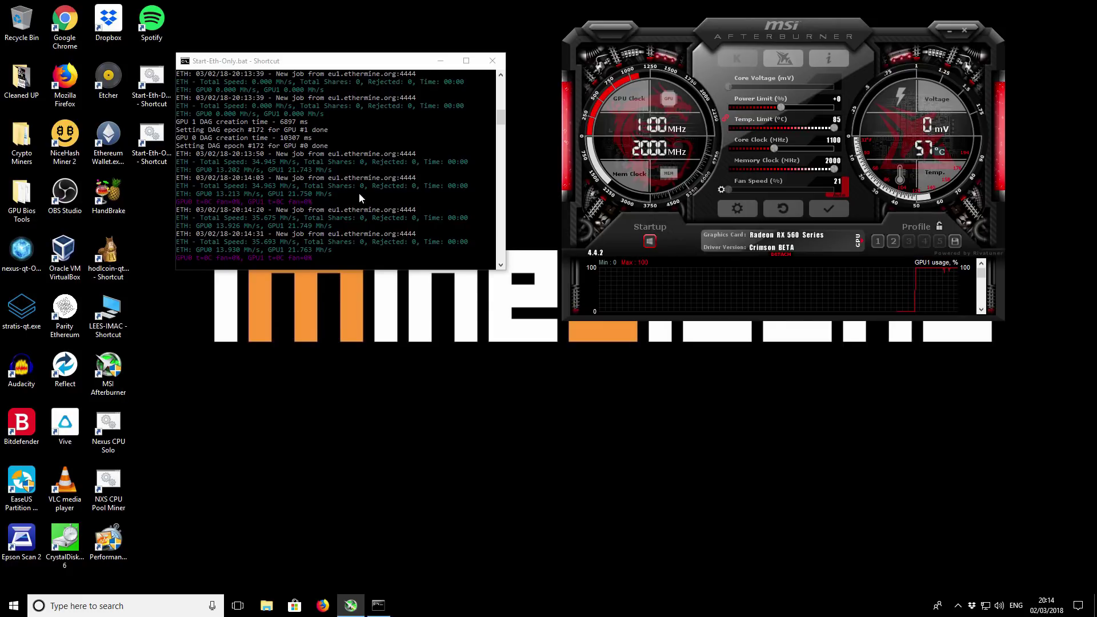
{"action": "left_click", "coordinate": [736, 209]}
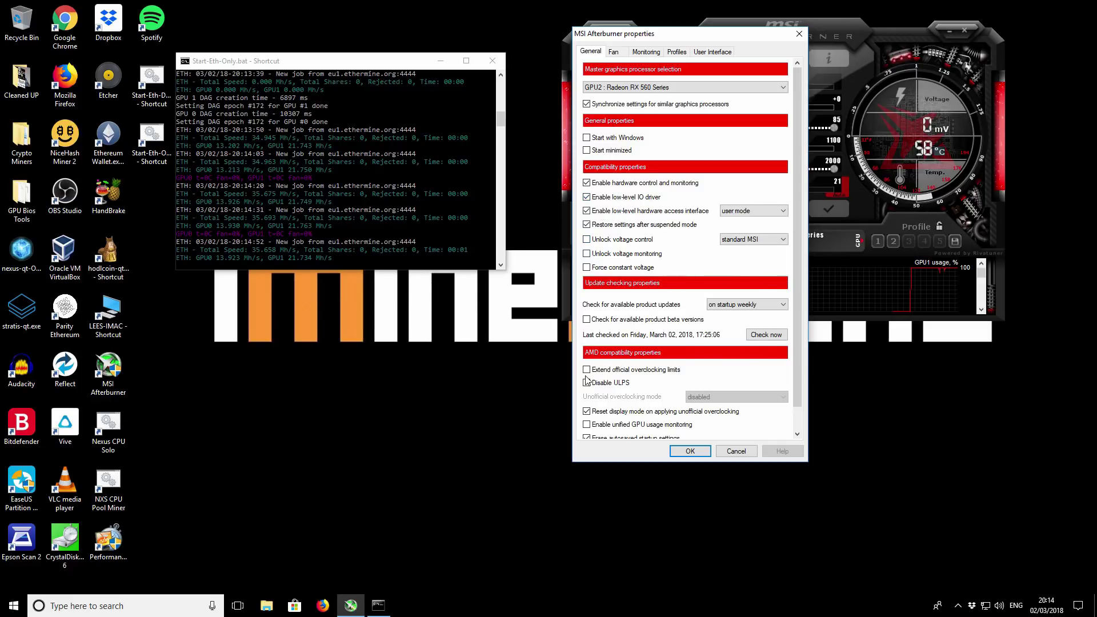
{"action": "left_click", "coordinate": [703, 450]}
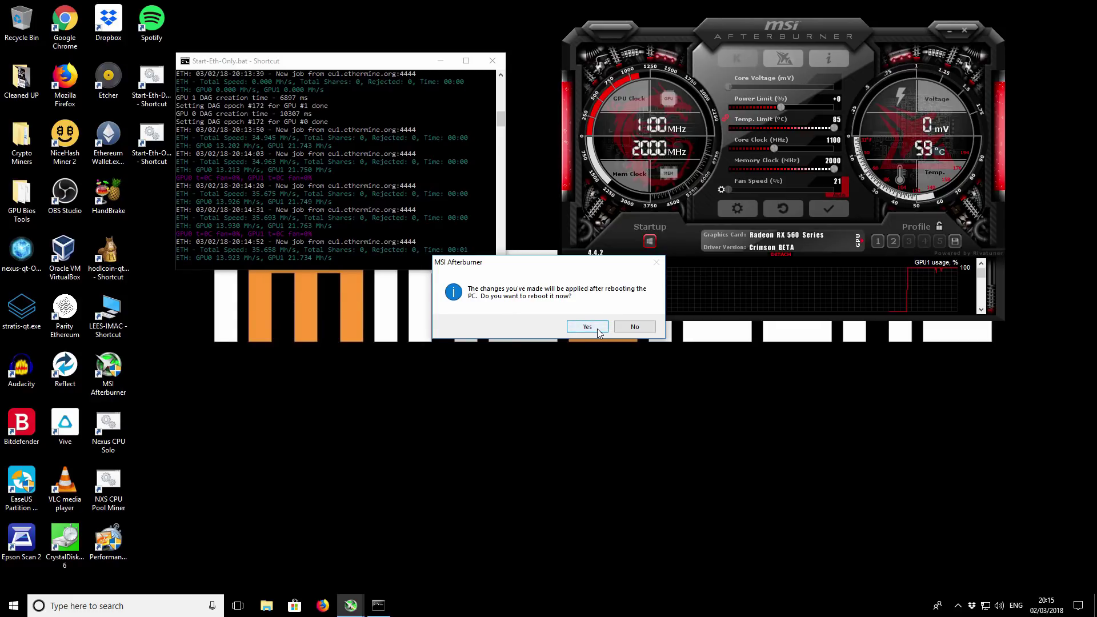
{"action": "left_click", "coordinate": [633, 327]}
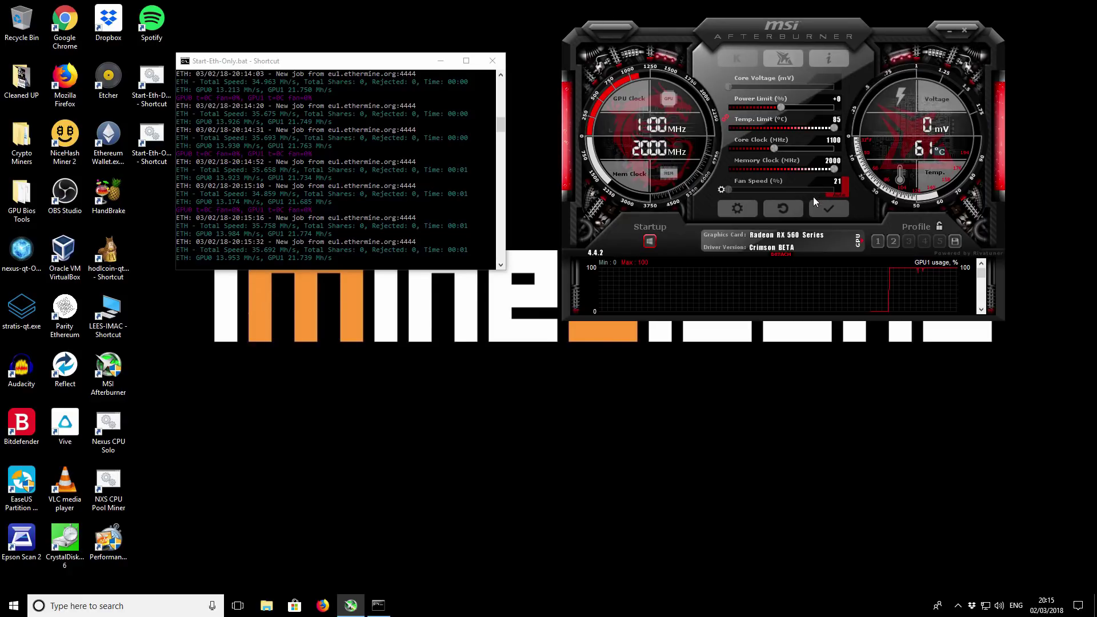
- Minimize MSI Afterburner and close the Start-Eth-Only.bat miner window
{"action": "left_click", "coordinate": [951, 30]}
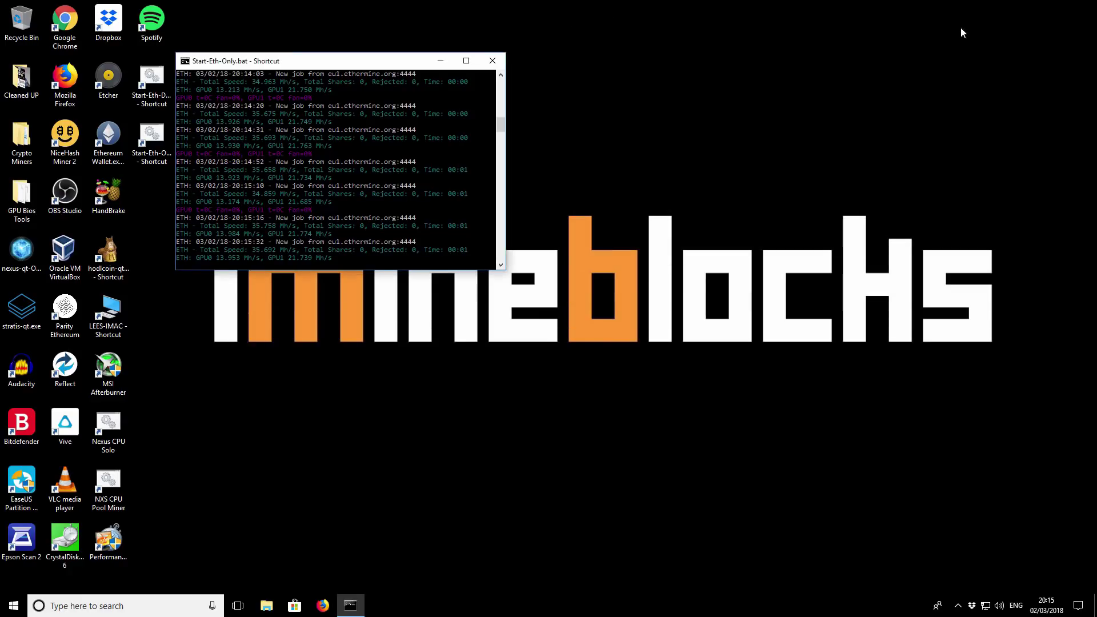
{"action": "left_click", "coordinate": [489, 61]}
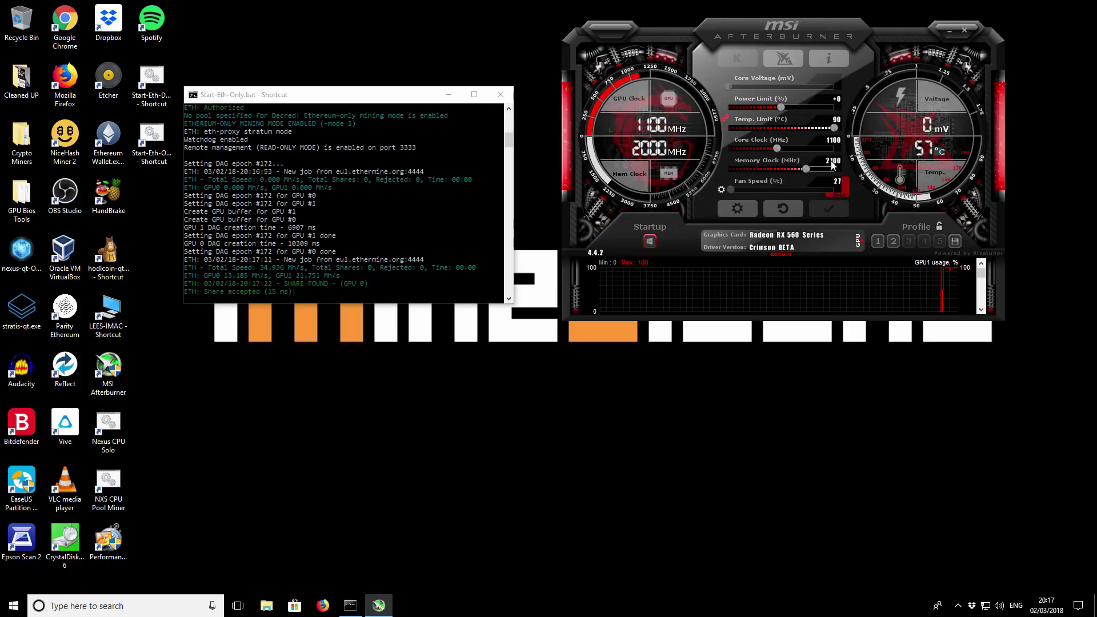
- Set the Radeon RX 560's memory clock to 2100 MHz and apply it while the miner runs
{"action": "key", "text": "Return"}
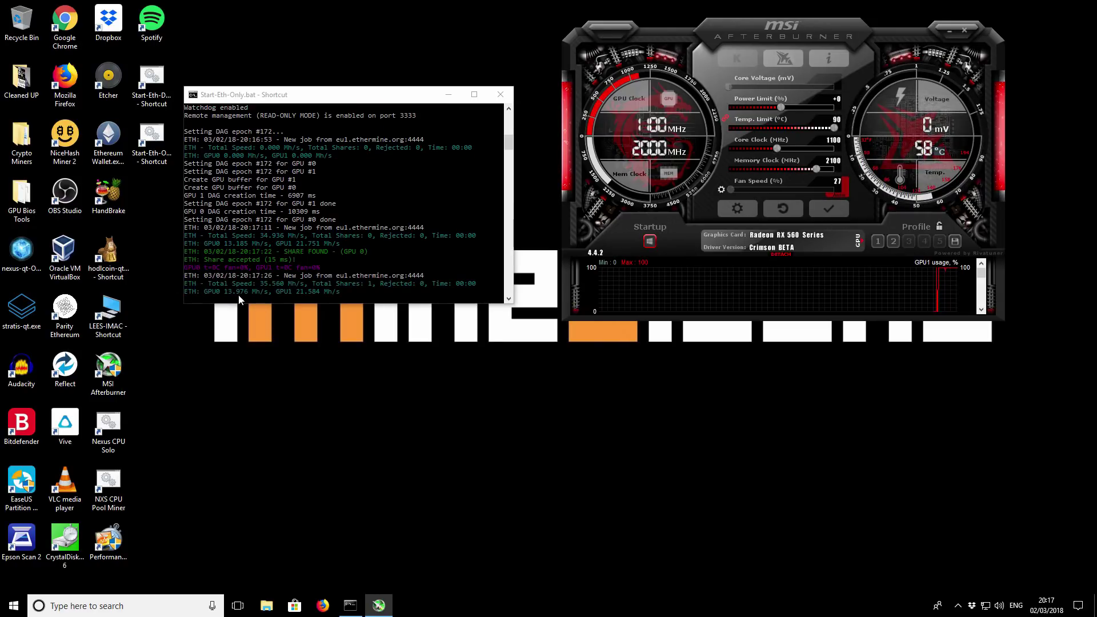
{"action": "left_click", "coordinate": [825, 211]}
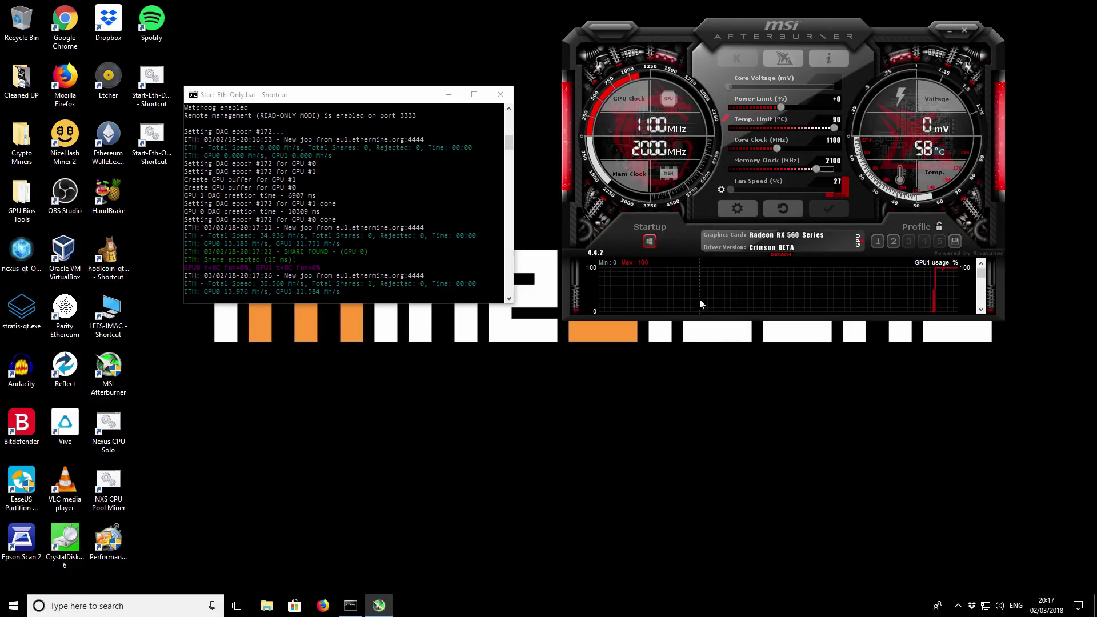
{"action": "mouse_move", "coordinate": [704, 308]}
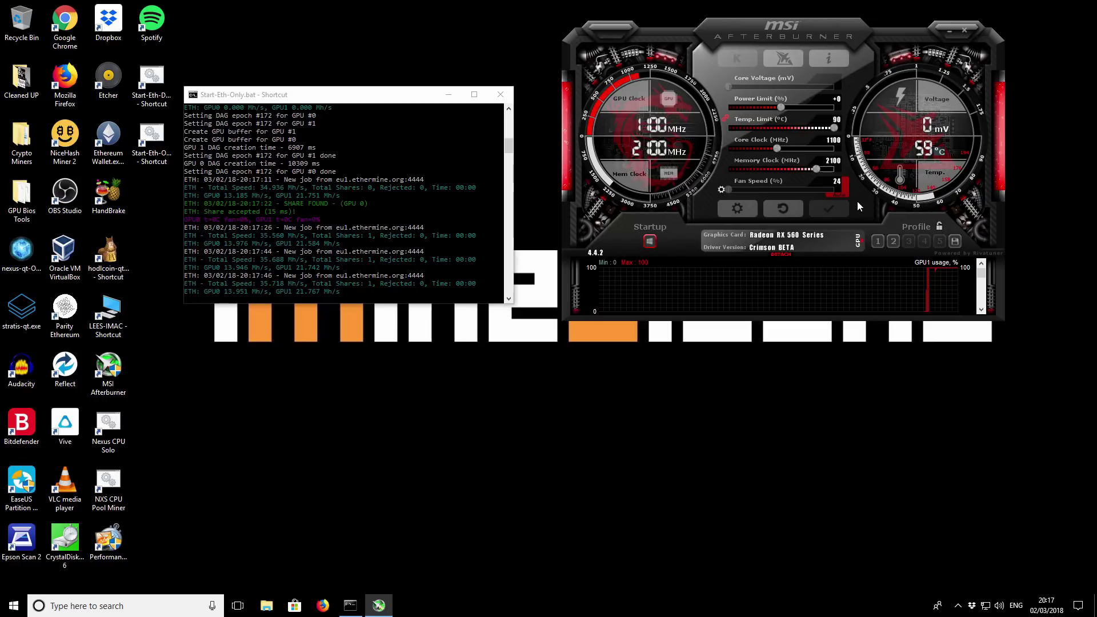
- Reset the card to its default clocks and apply profile 2 with 1100 MHz core and 2000 MHz memory
{"action": "left_click", "coordinate": [784, 207]}
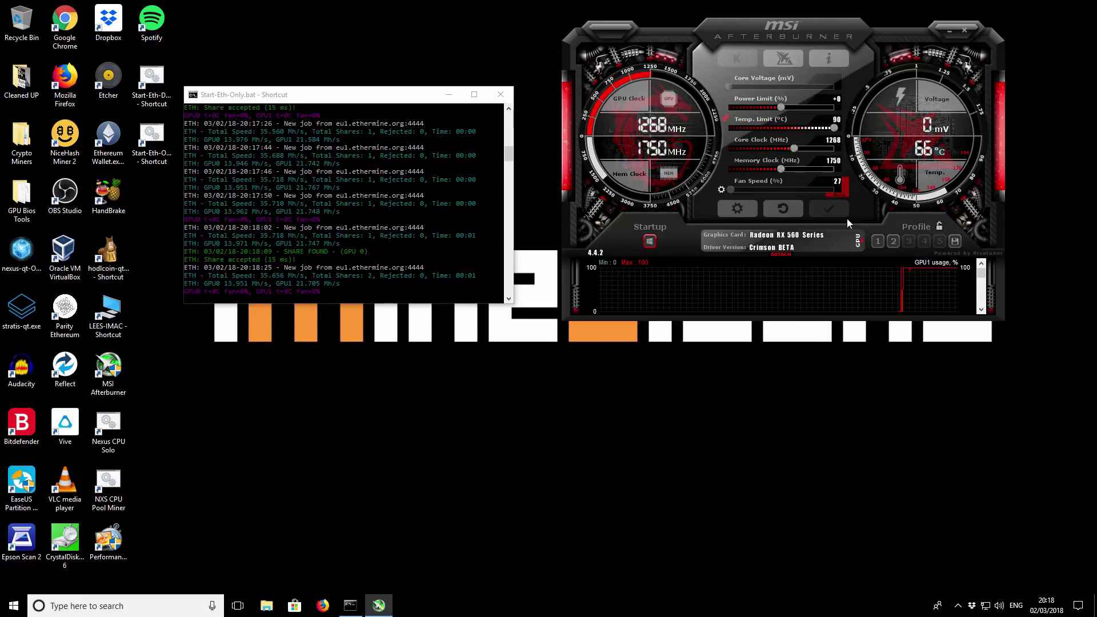
{"action": "left_click", "coordinate": [893, 242]}
{"action": "left_click", "coordinate": [829, 208]}
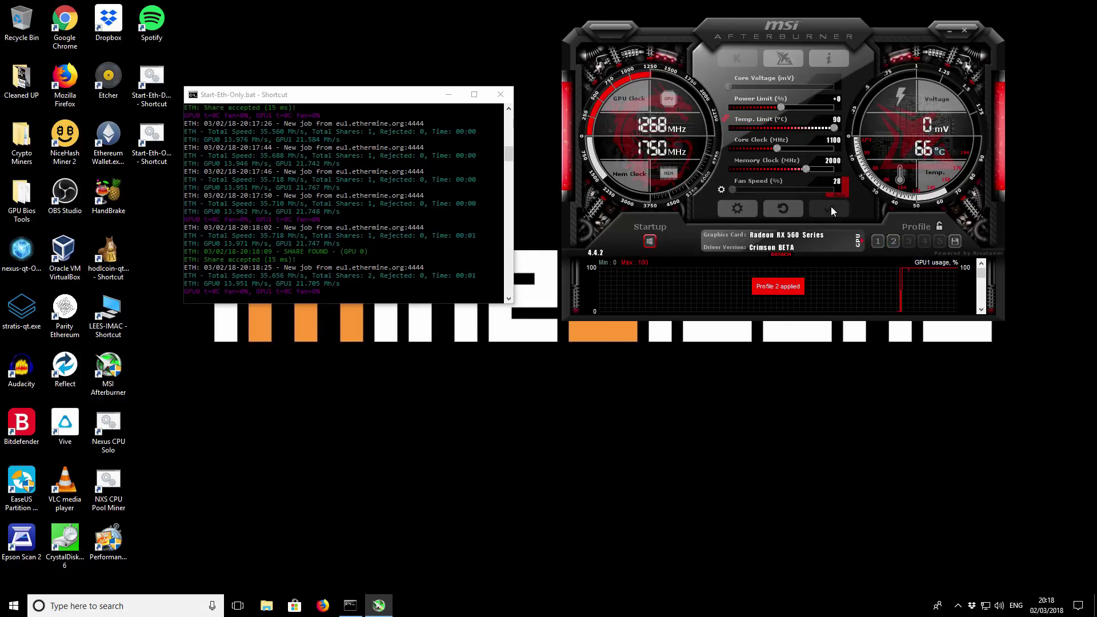